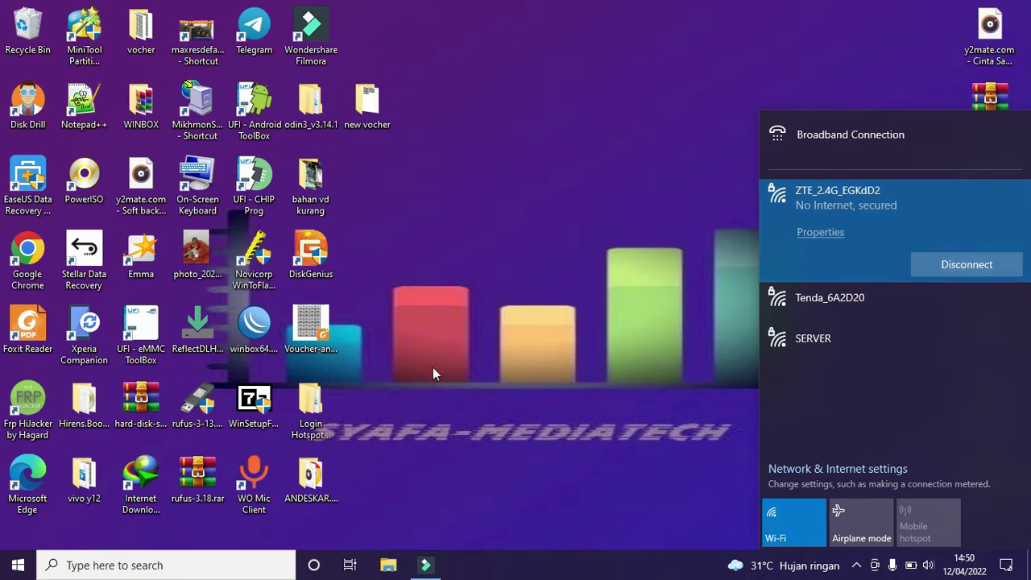
# Step: Launch Chrome and close the extra find-it.pro error tab
pyautogui.click(32, 248)
pyautogui.press('Return')
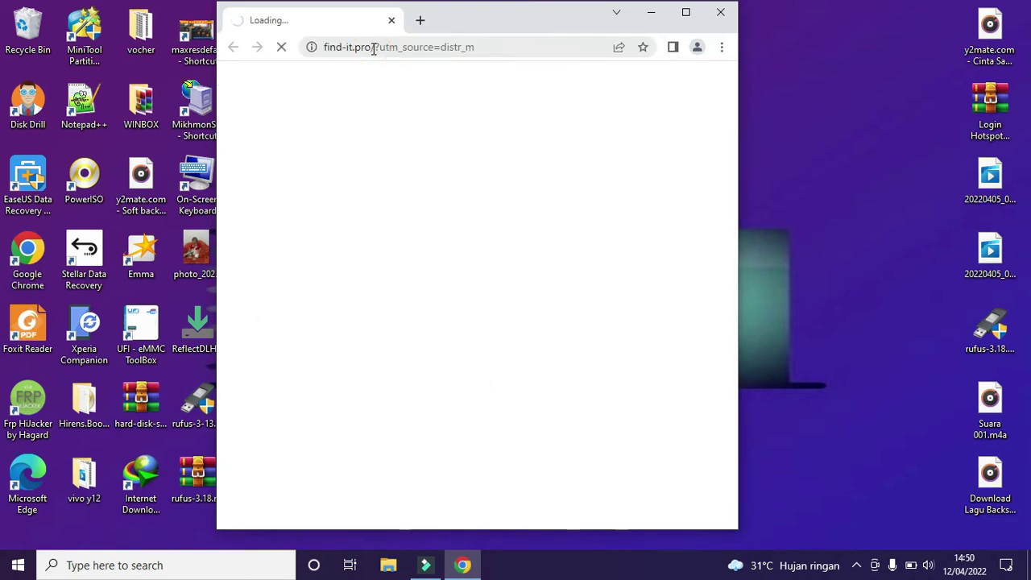
pyautogui.click(421, 21)
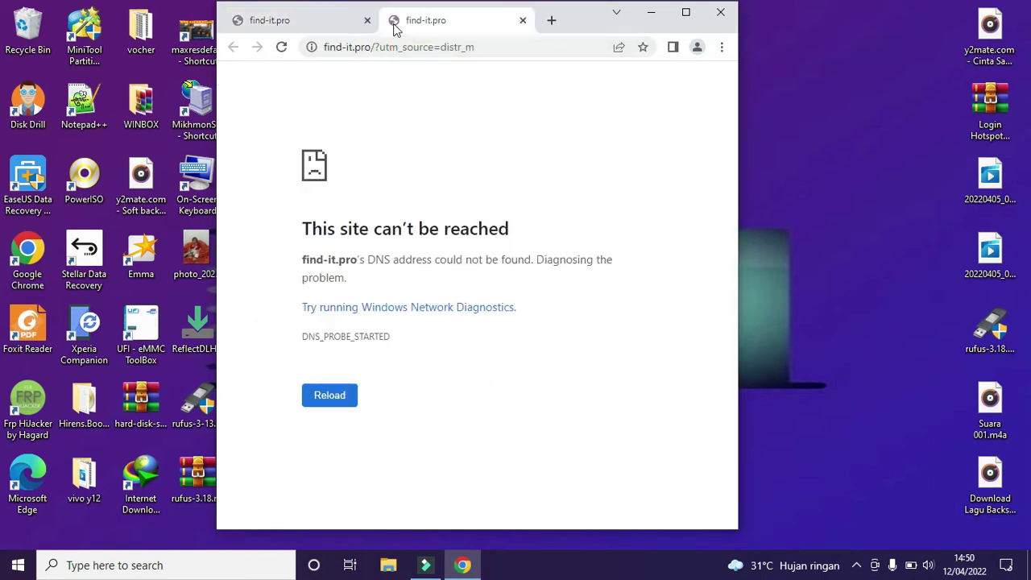
pyautogui.click(367, 21)
# Step: Load the router address 192.168.1.1, fixing the mistyped 192.68.1.1 and picking the F609 suggestion
pyautogui.click(371, 47)
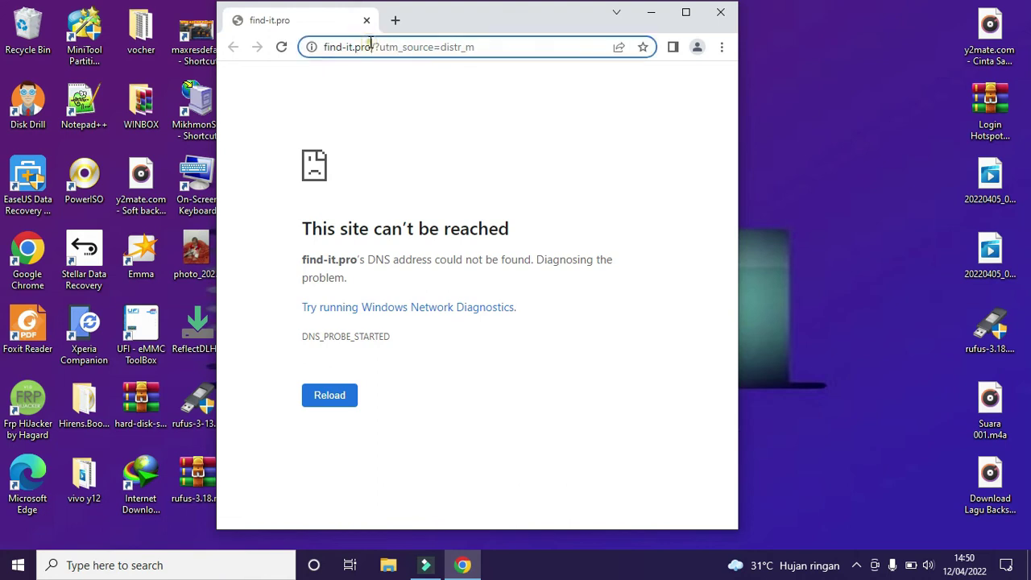
pyautogui.write('19')
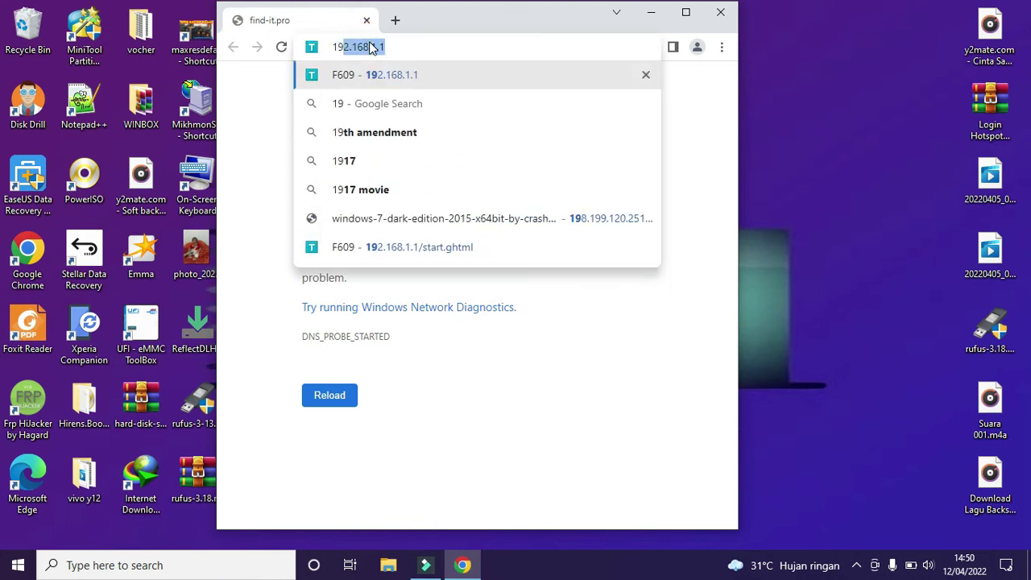
pyautogui.write('2.')
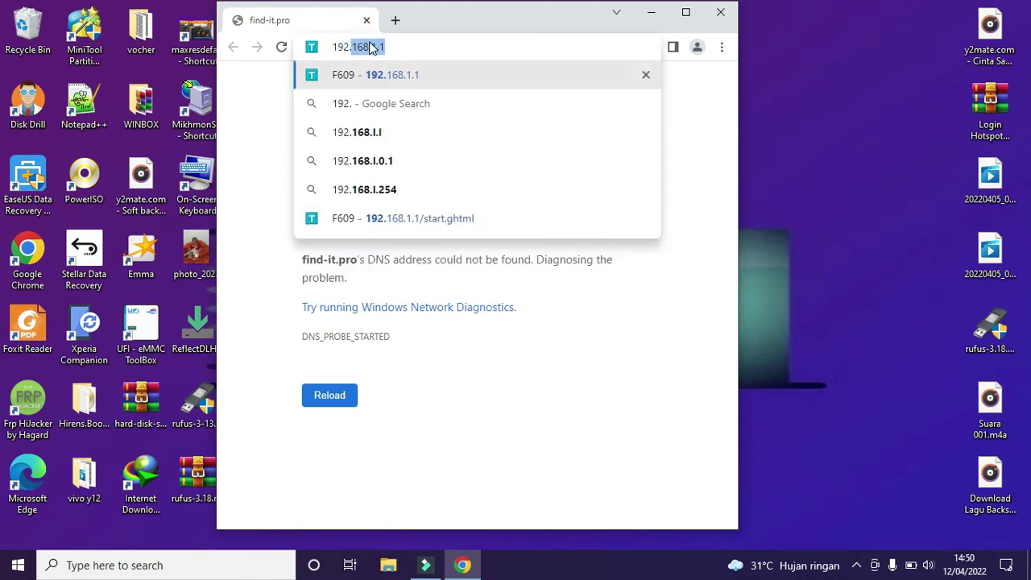
pyautogui.write('68.')
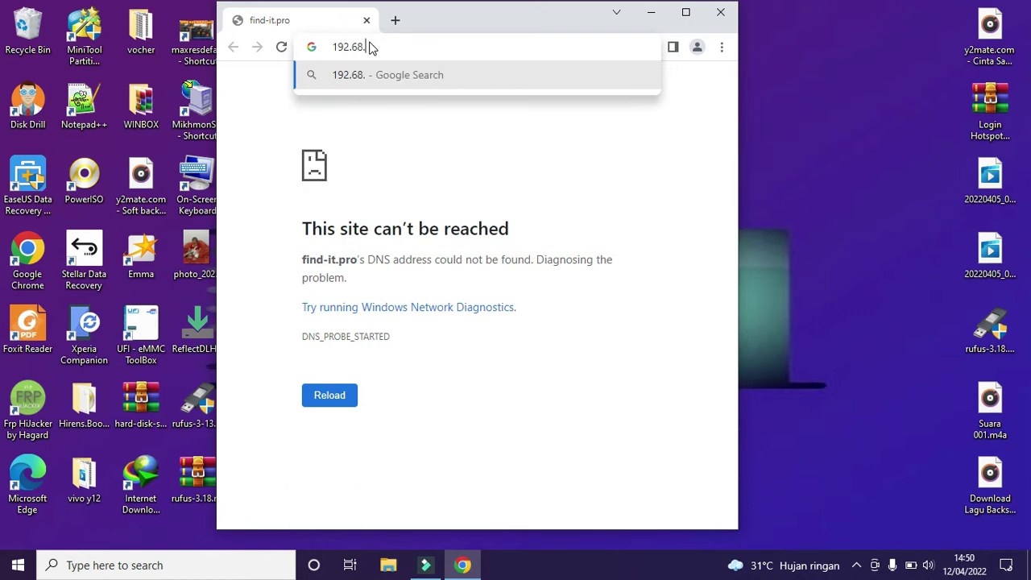
pyautogui.write('1.1')
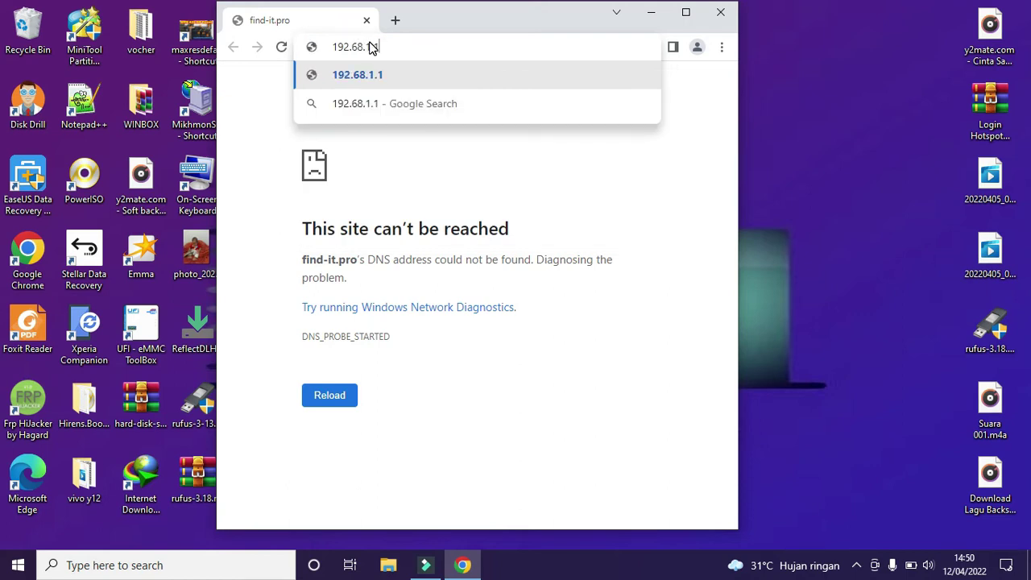
pyautogui.press('Return')
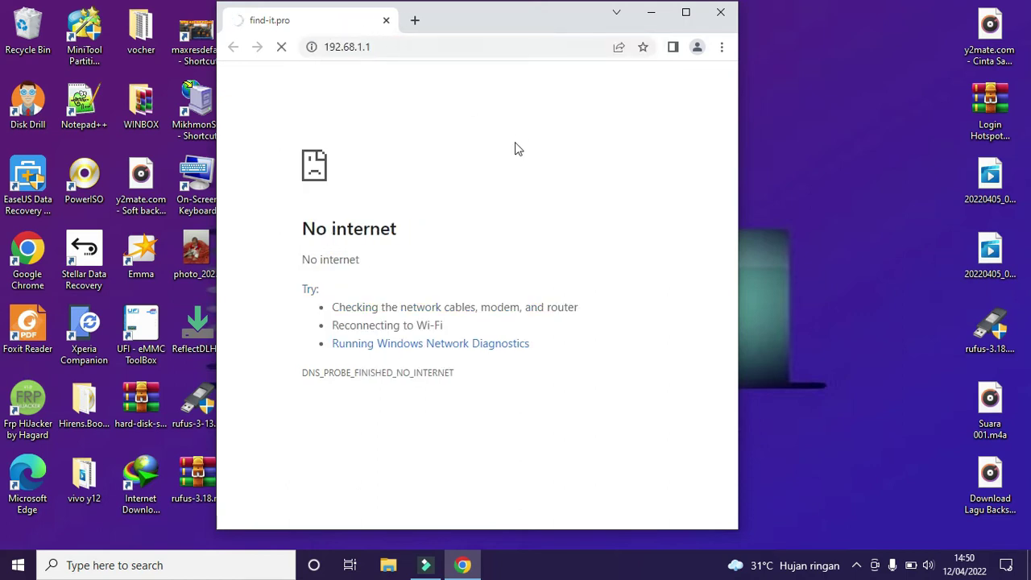
pyautogui.click(348, 48)
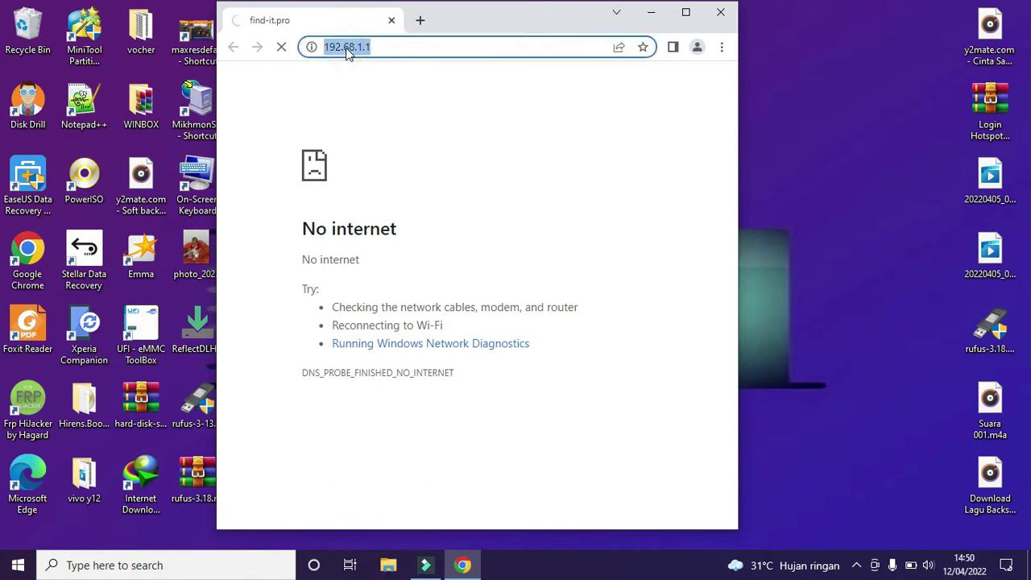
pyautogui.write('1')
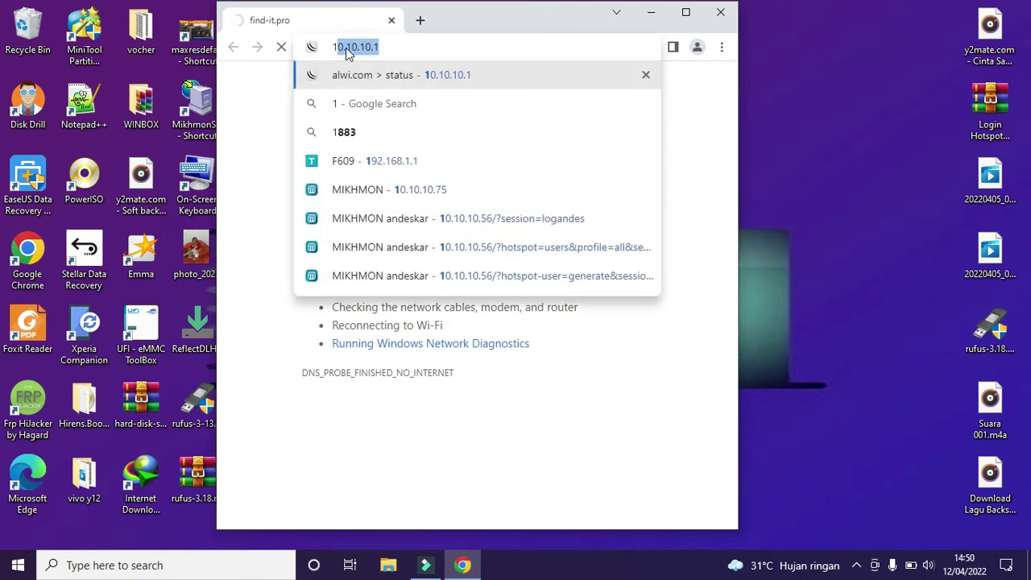
pyautogui.click(397, 164)
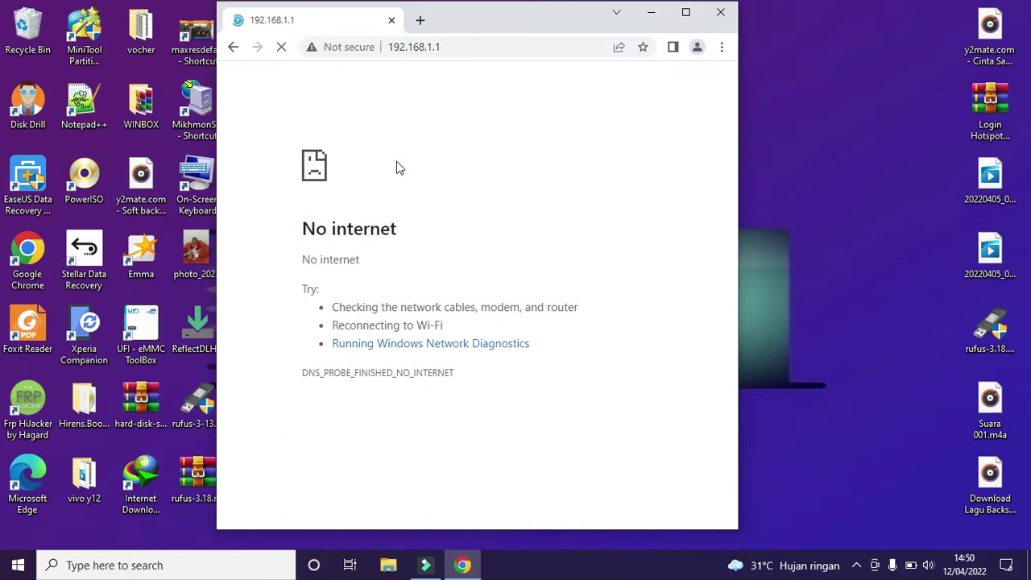
# Step: Log in to the ZTE admin as admin with the router password, then refresh the desktop
pyautogui.click(517, 211)
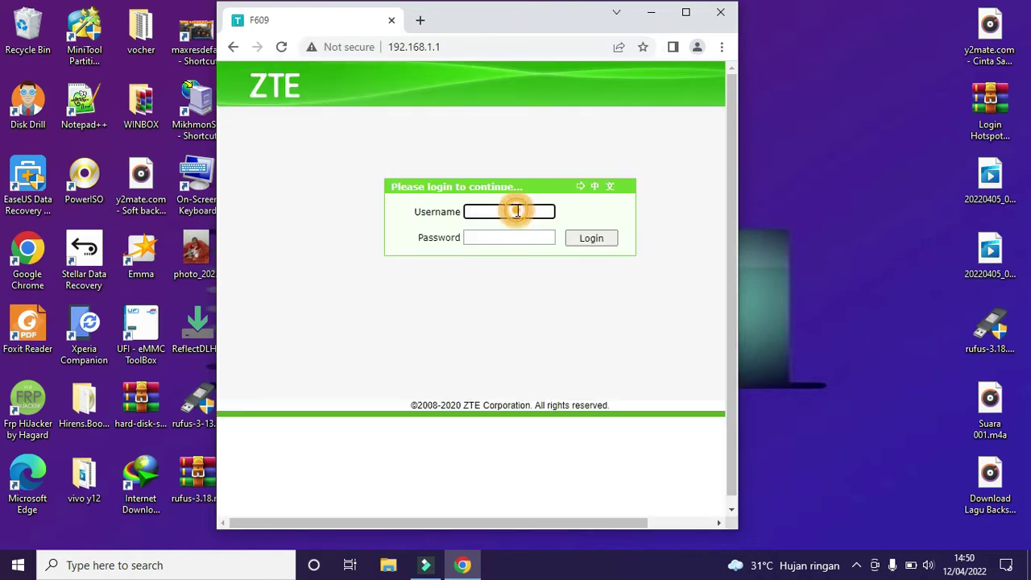
pyautogui.write('a')
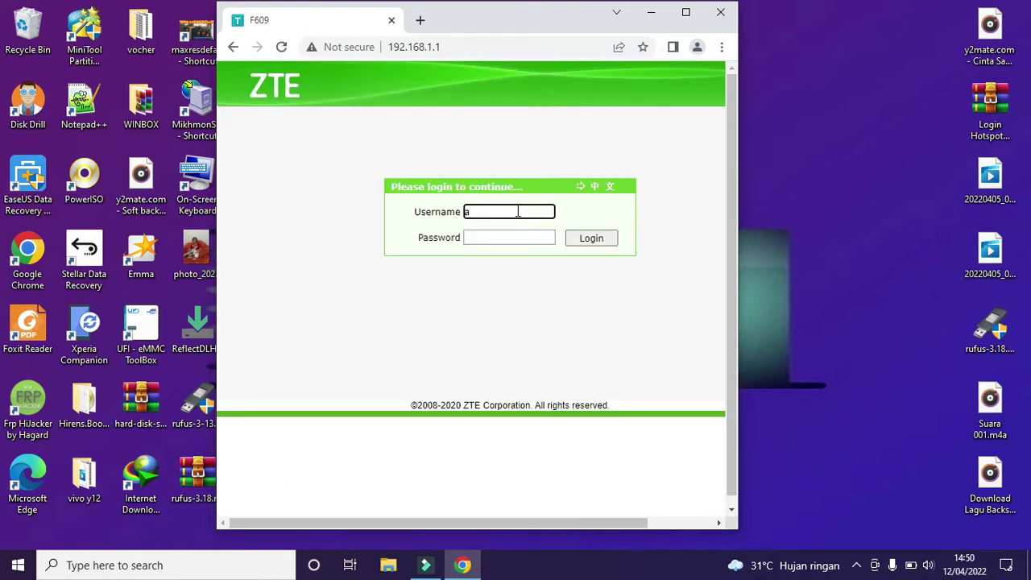
pyautogui.write('dmin')
pyautogui.click(496, 238)
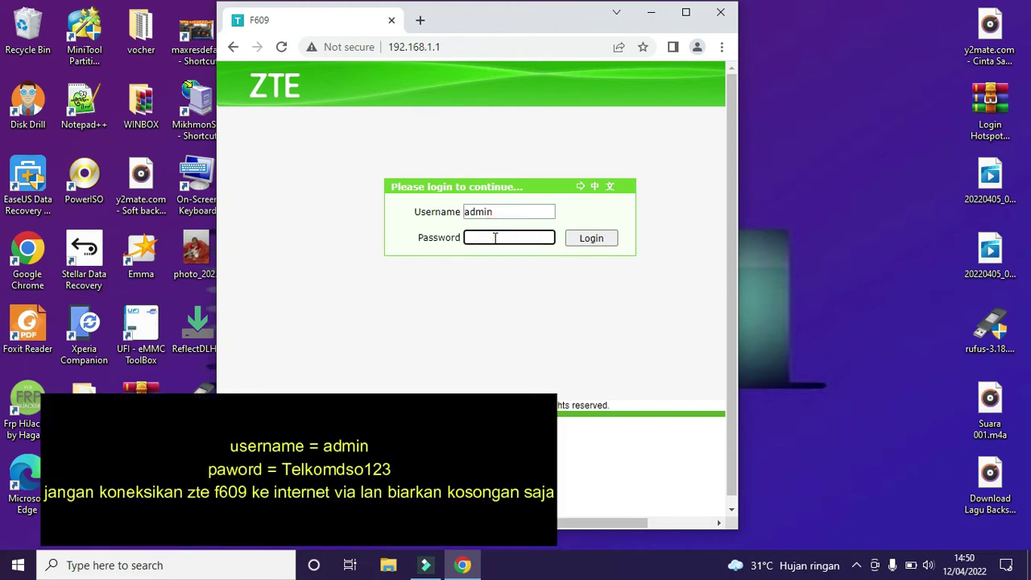
pyautogui.write('T')
pyautogui.press('BackSpace')
pyautogui.click(591, 240)
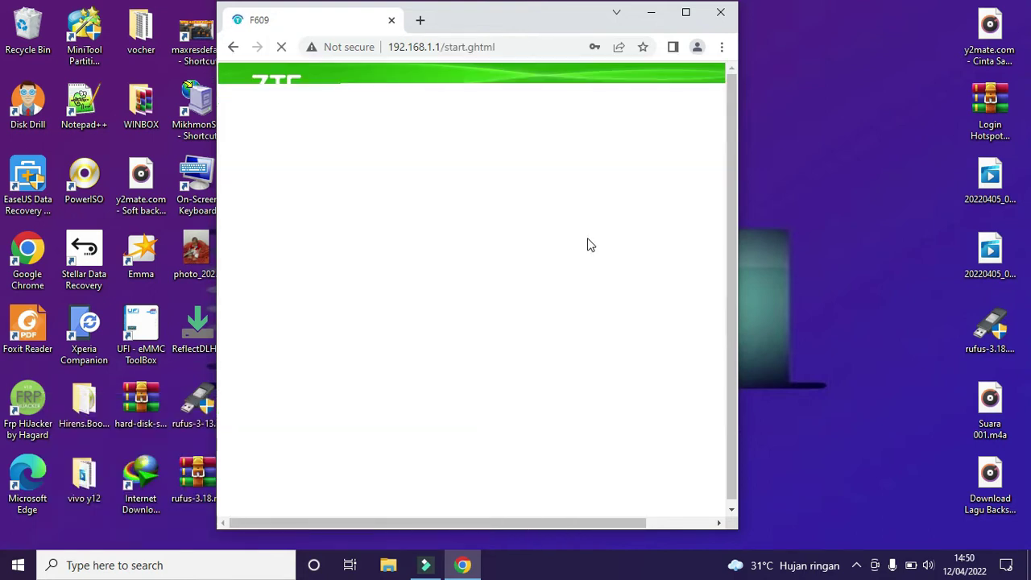
pyautogui.rightClick(876, 122)
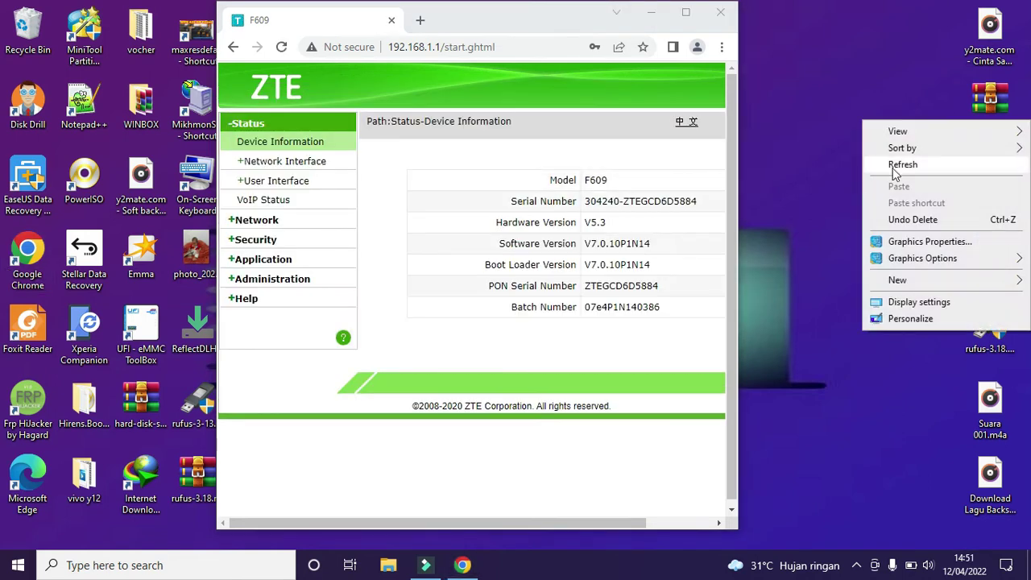
pyautogui.click(894, 166)
# Step: Maximize the window and start a new WAN connection named homenet under Network
pyautogui.click(679, 14)
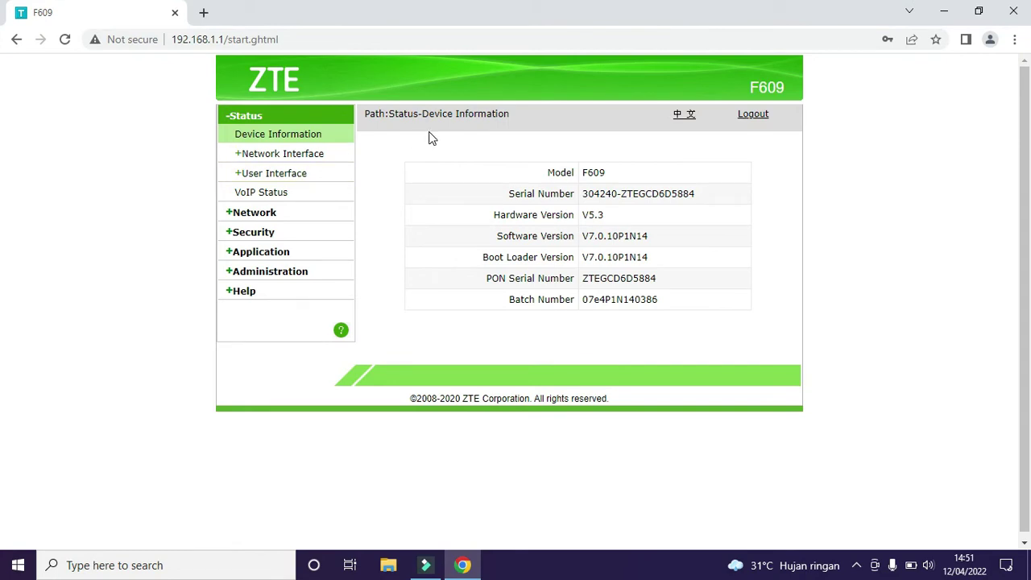
pyautogui.click(266, 216)
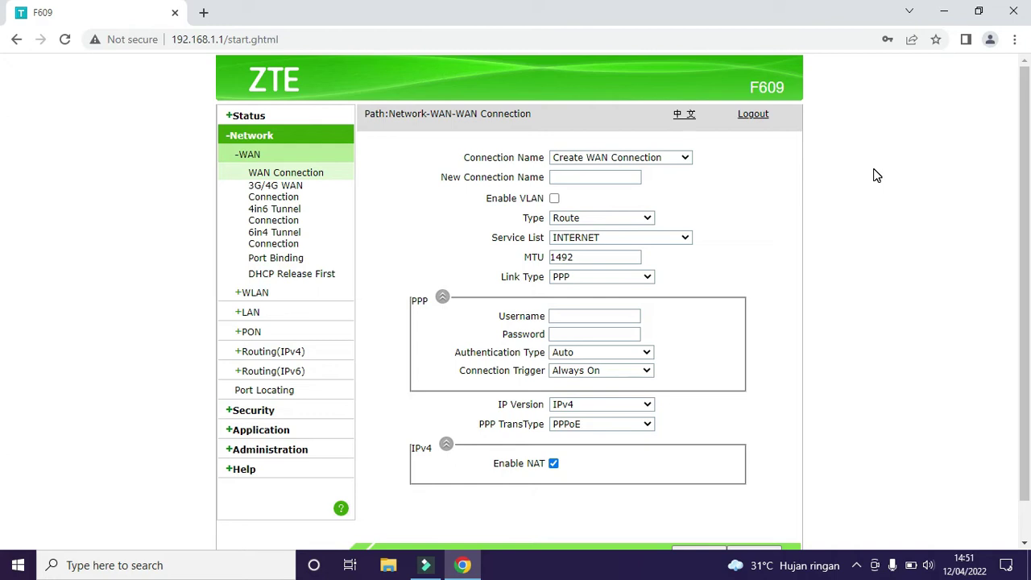
pyautogui.click(684, 159)
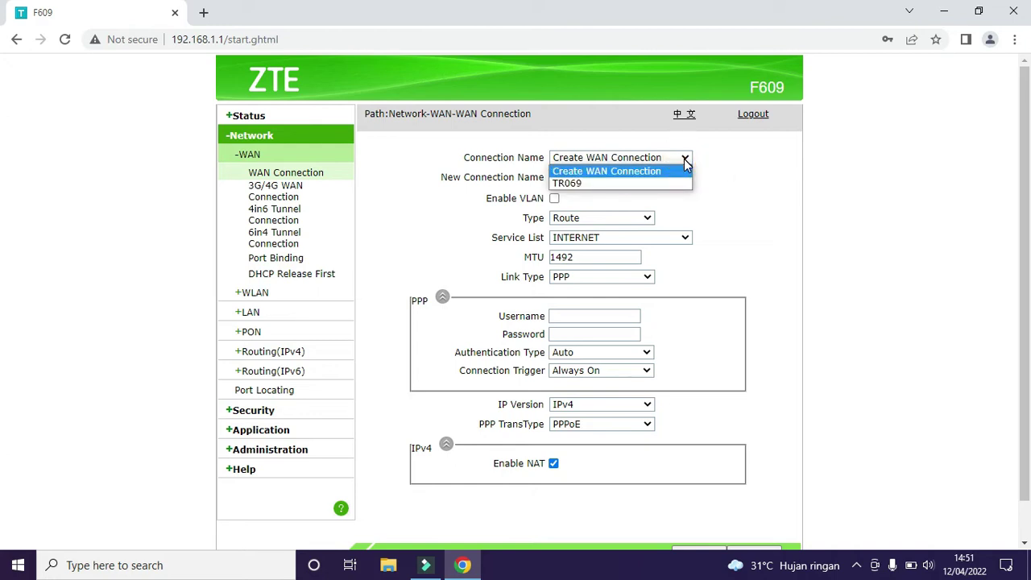
pyautogui.click(684, 161)
pyautogui.click(589, 179)
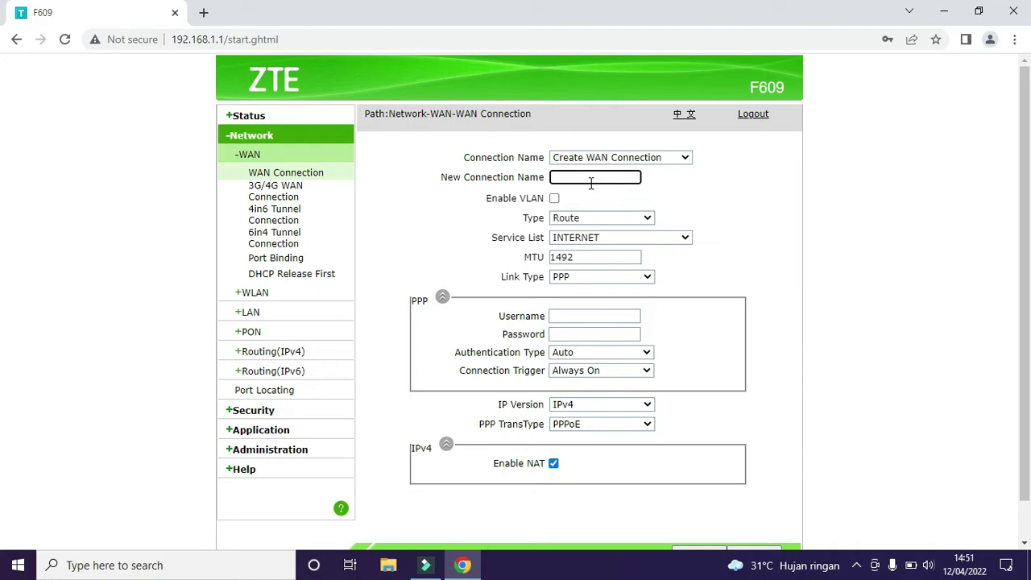
pyautogui.click(584, 178)
pyautogui.write('homenet')
# Step: Set homenet to Route type, INTERNET service and IP link type, and create it
pyautogui.click(607, 223)
pyautogui.click(616, 229)
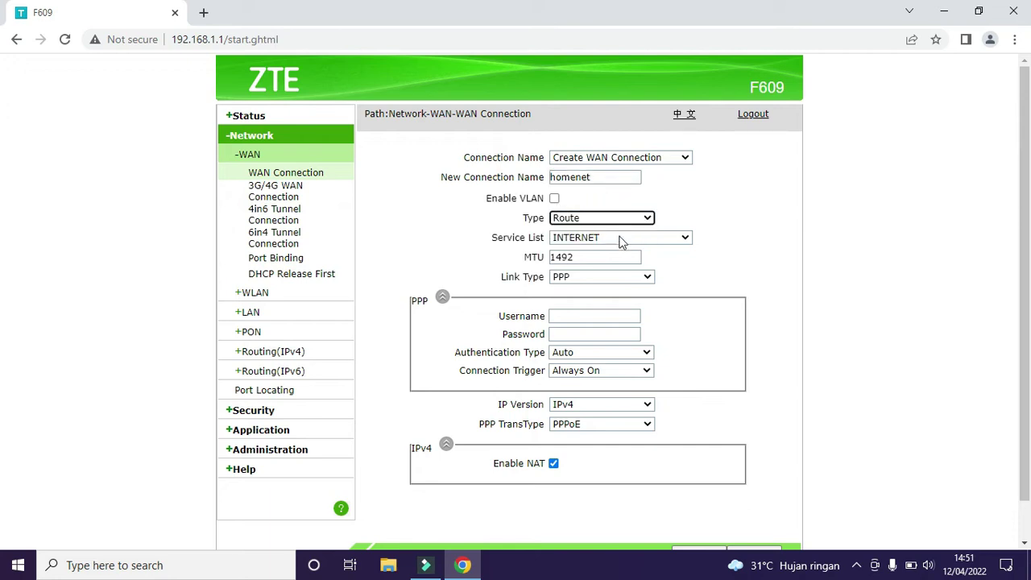
pyautogui.click(621, 239)
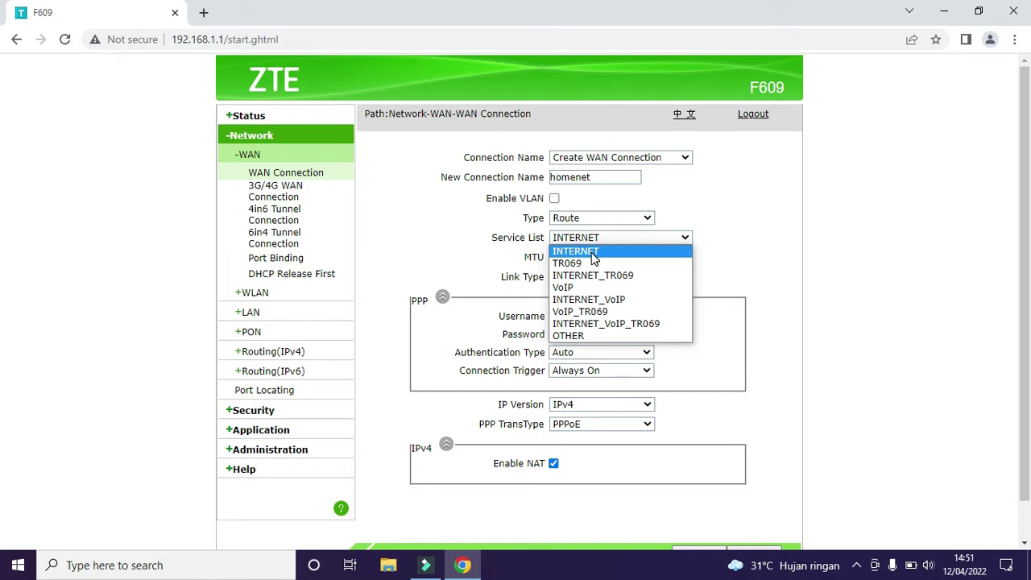
pyautogui.click(590, 252)
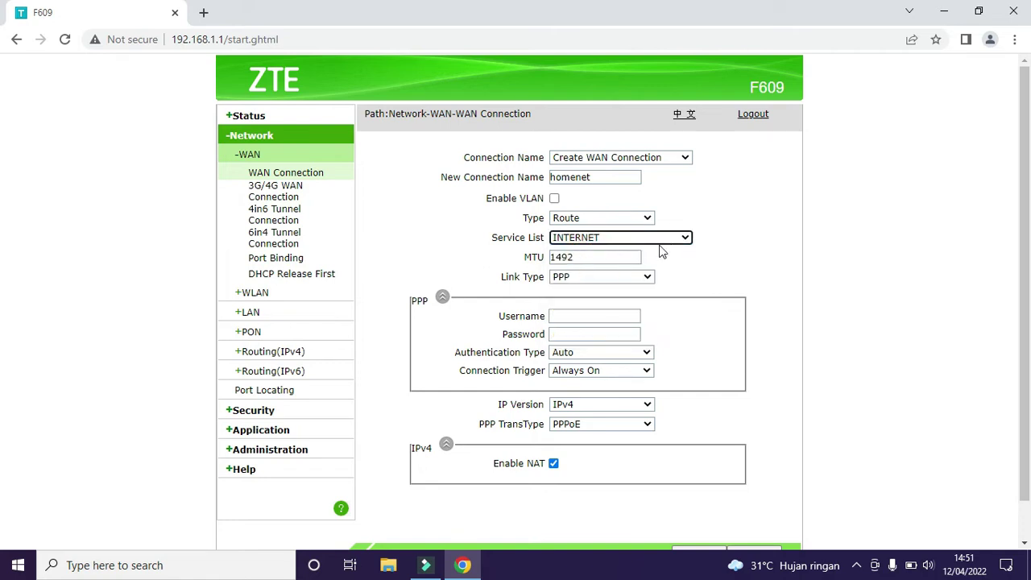
pyautogui.click(644, 277)
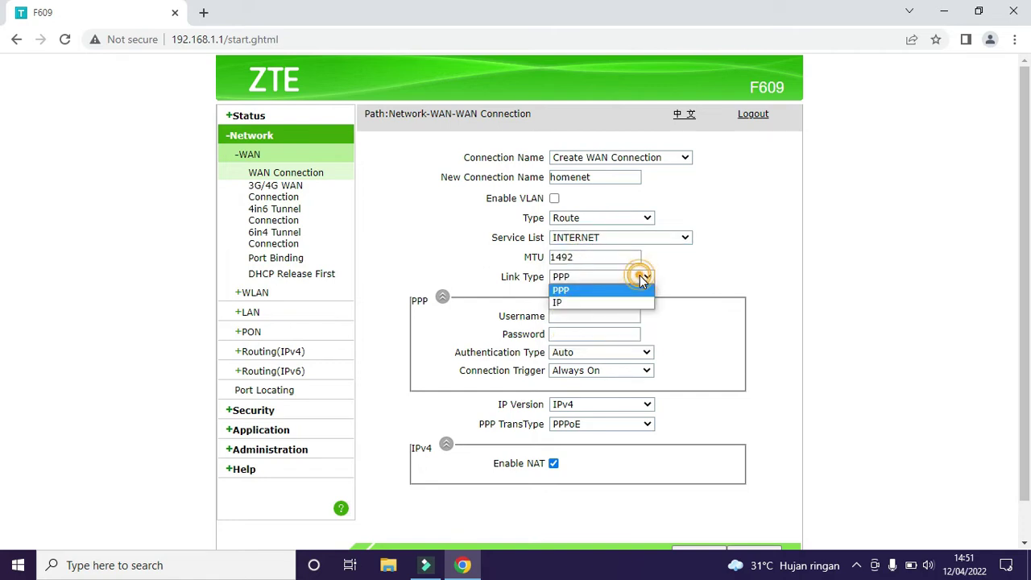
pyautogui.click(585, 305)
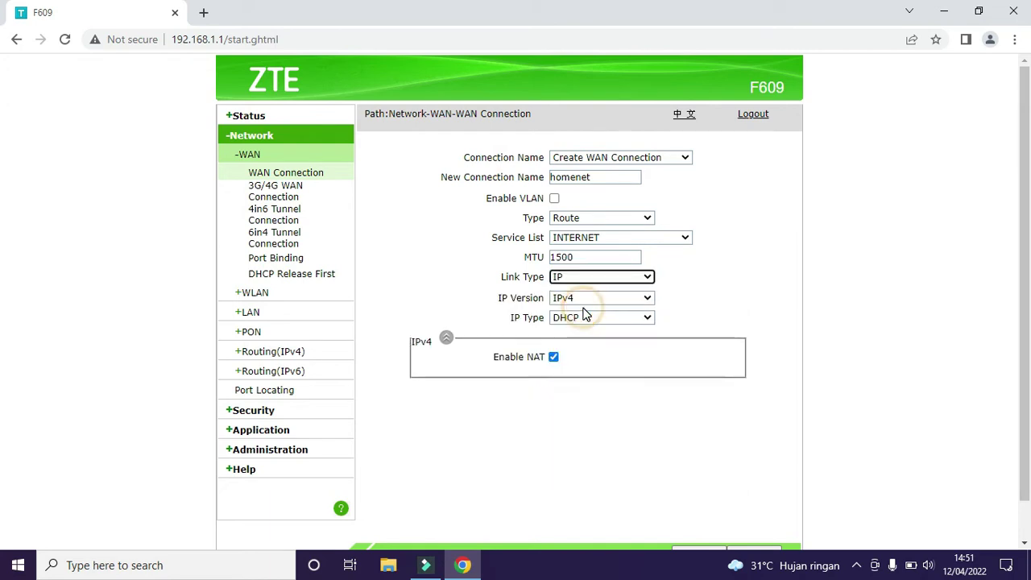
pyautogui.scroll(-1, 1027, 278)
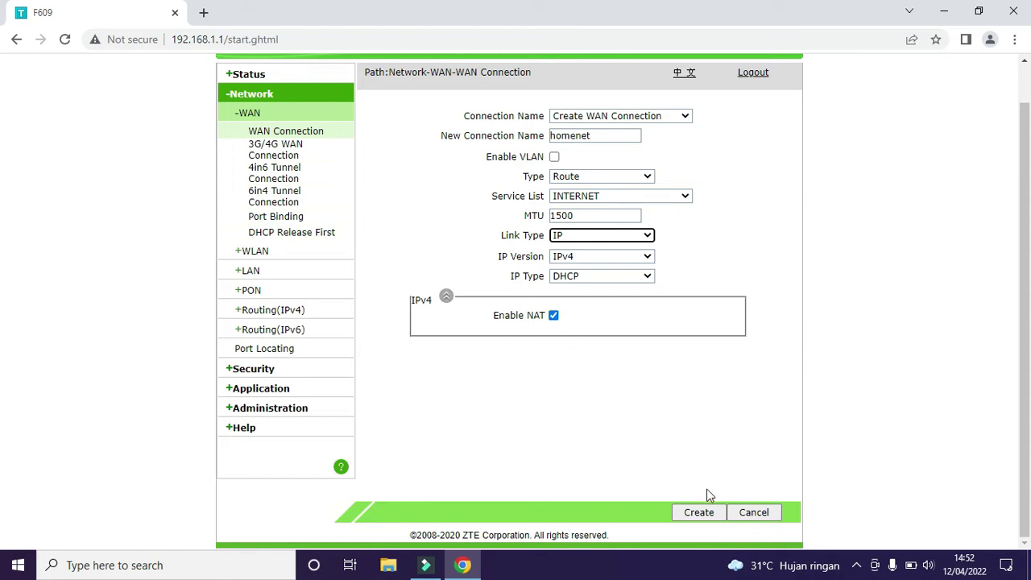
pyautogui.click(699, 513)
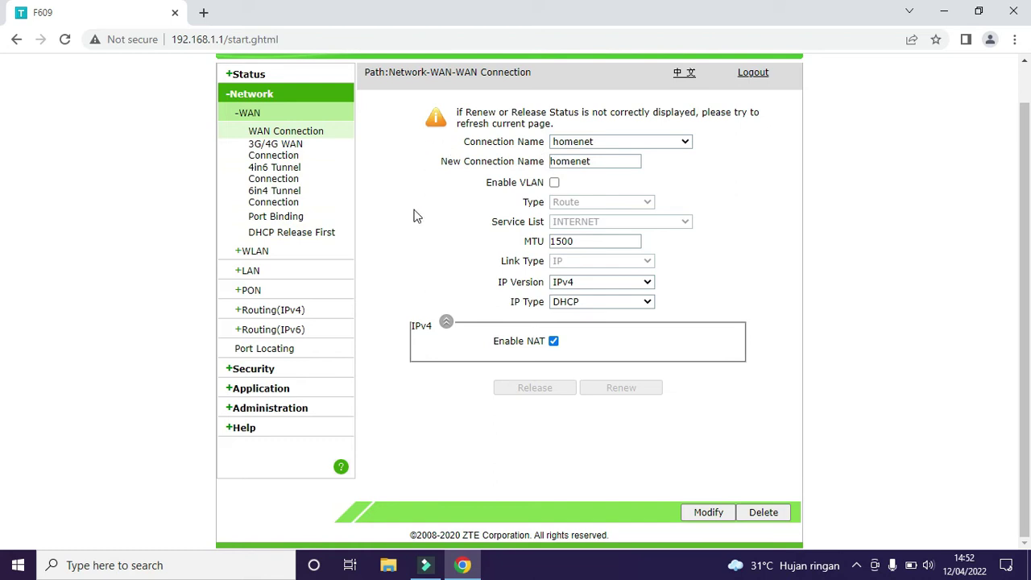
pyautogui.click(286, 222)
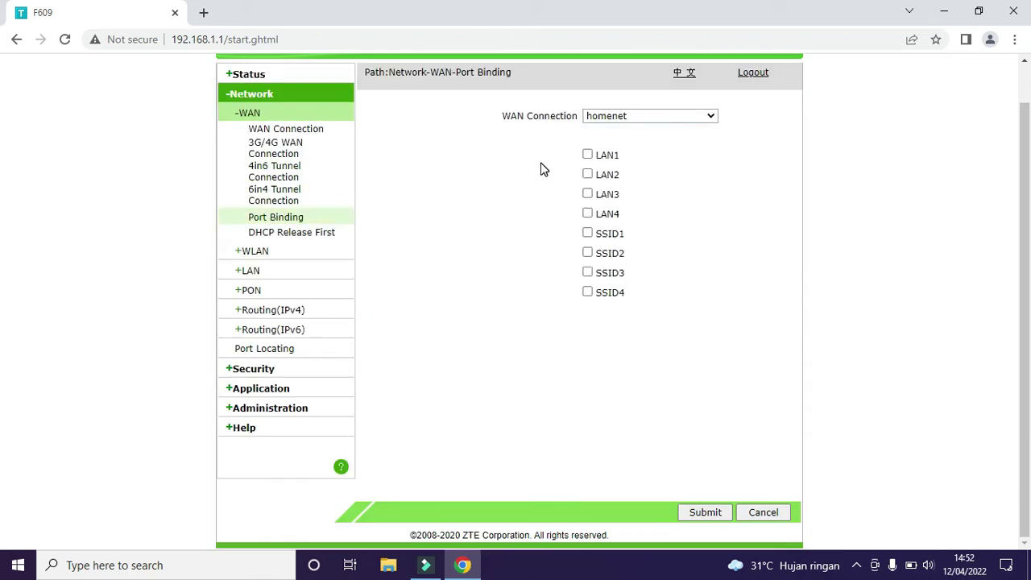
# Step: Tick LAN1–LAN4 and SSID1–SSID4 for the homenet connection and submit the binding
pyautogui.click(625, 119)
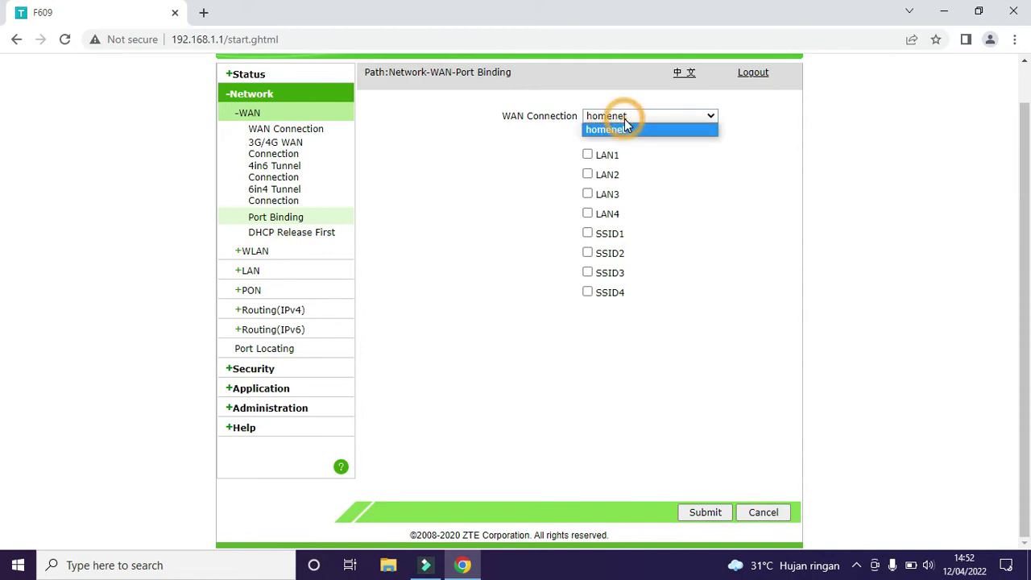
pyautogui.click(624, 119)
pyautogui.click(588, 156)
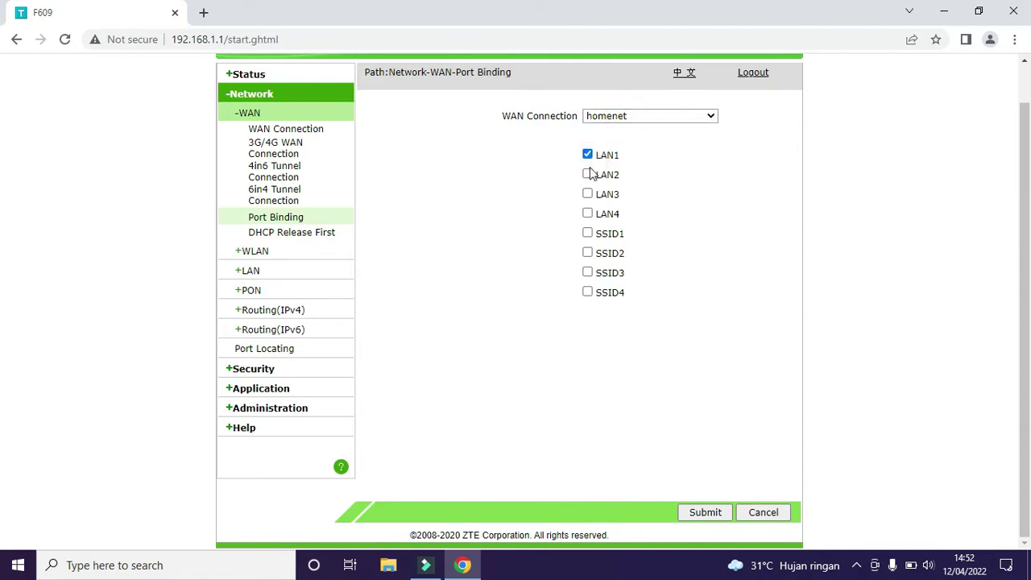
pyautogui.click(588, 175)
pyautogui.click(588, 194)
pyautogui.click(588, 214)
pyautogui.click(588, 233)
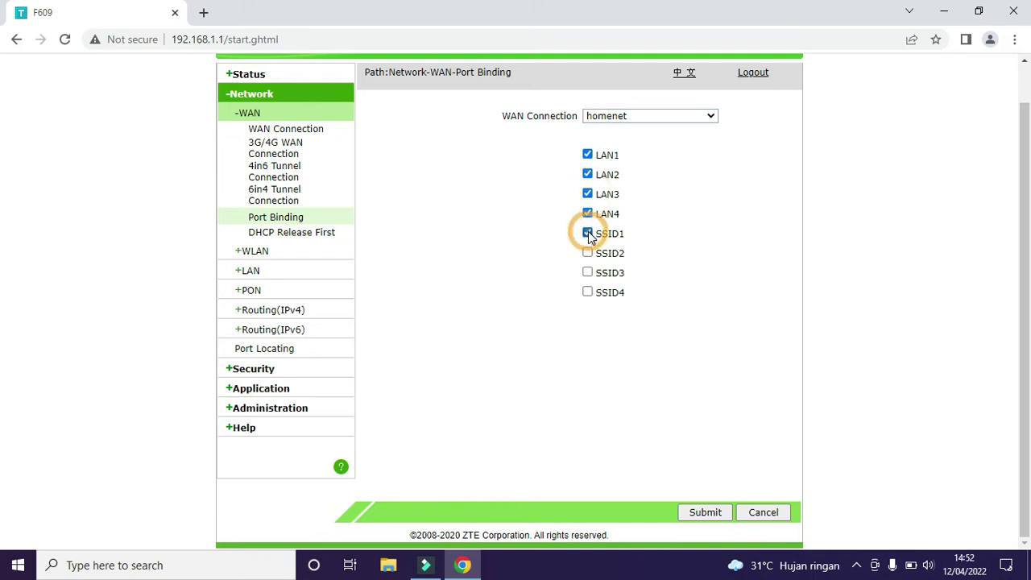
pyautogui.click(588, 253)
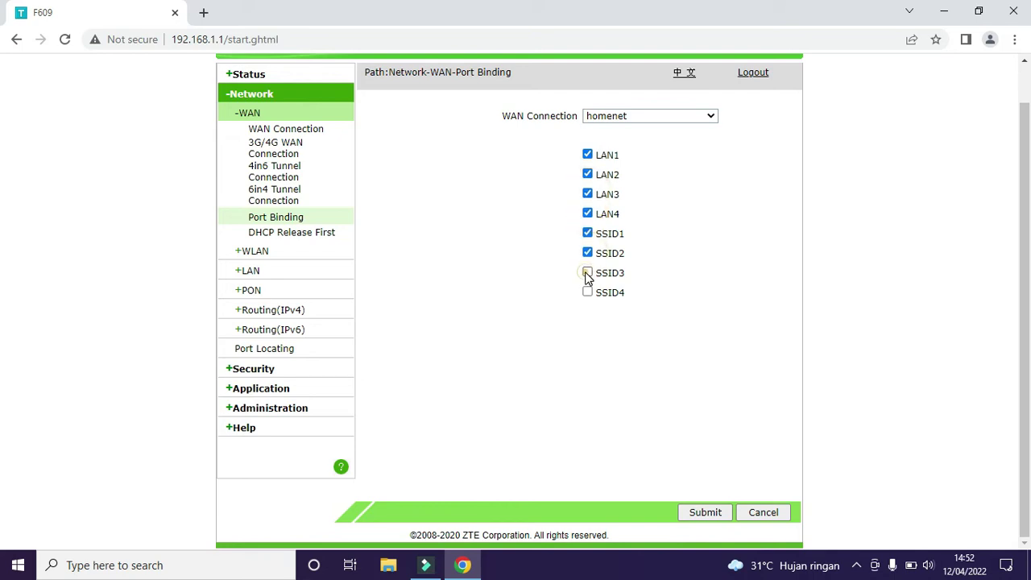
pyautogui.click(588, 272)
pyautogui.click(588, 291)
pyautogui.click(708, 512)
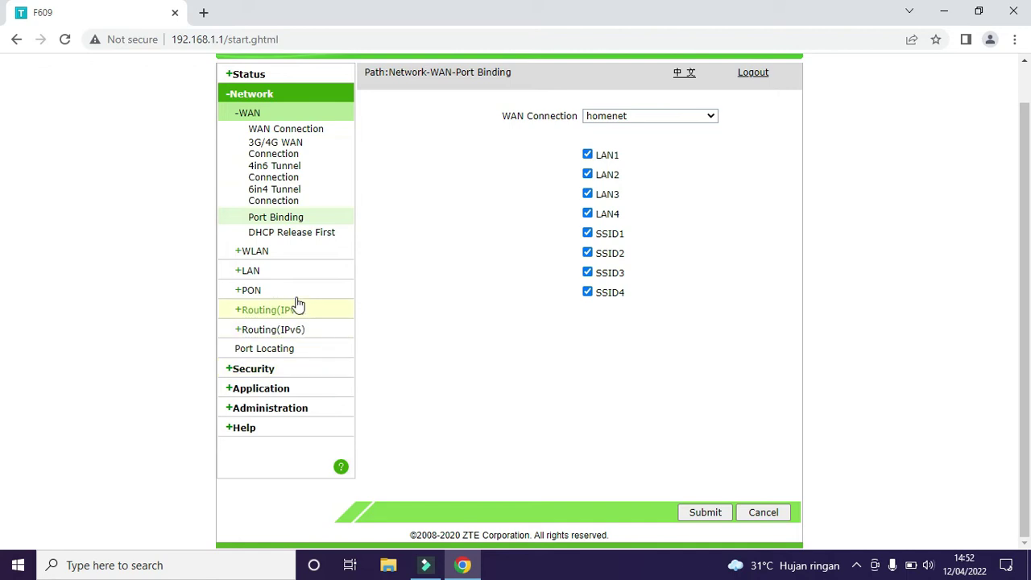
# Step: Save WLAN Basic with mixed 802.11b/g/n, 20MHz band width, channel 1 and 100% power
pyautogui.click(266, 260)
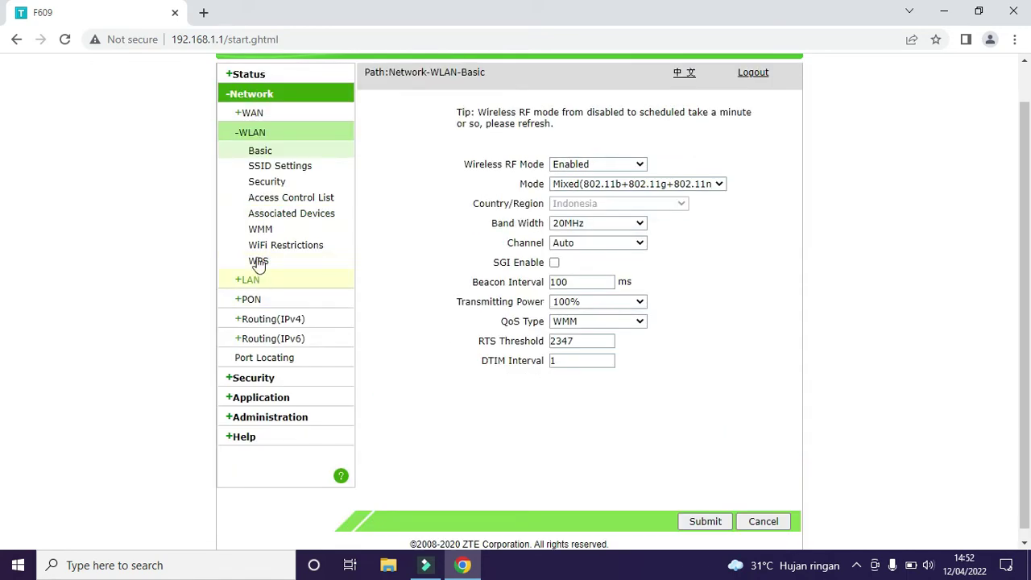
pyautogui.click(279, 155)
pyautogui.click(636, 185)
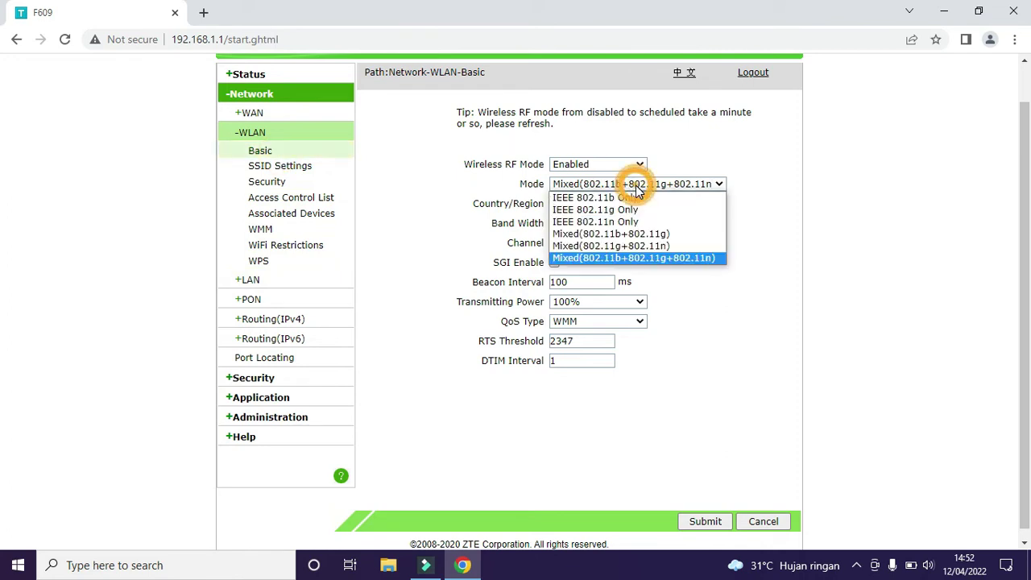
pyautogui.click(636, 258)
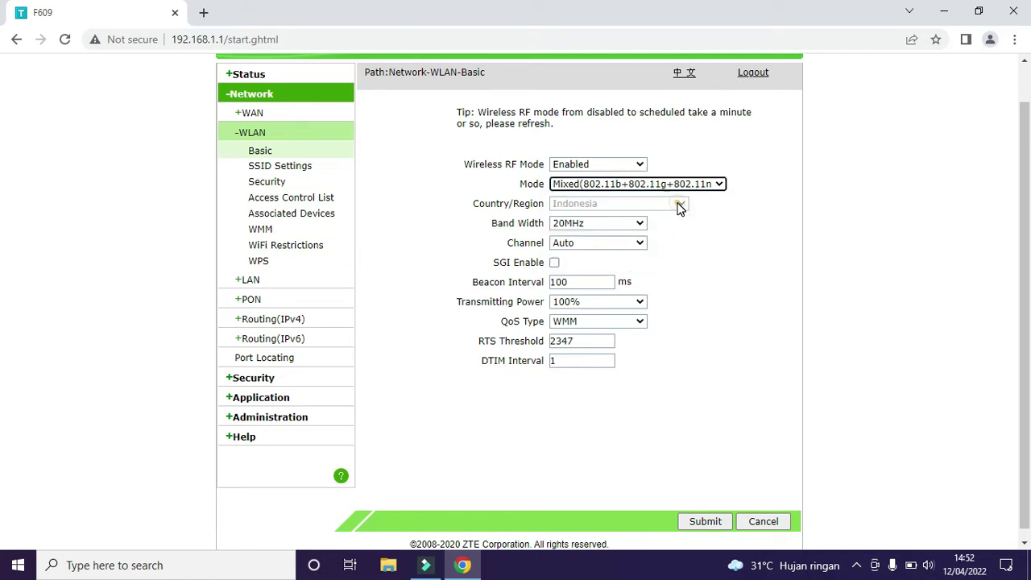
pyautogui.click(604, 223)
pyautogui.click(603, 223)
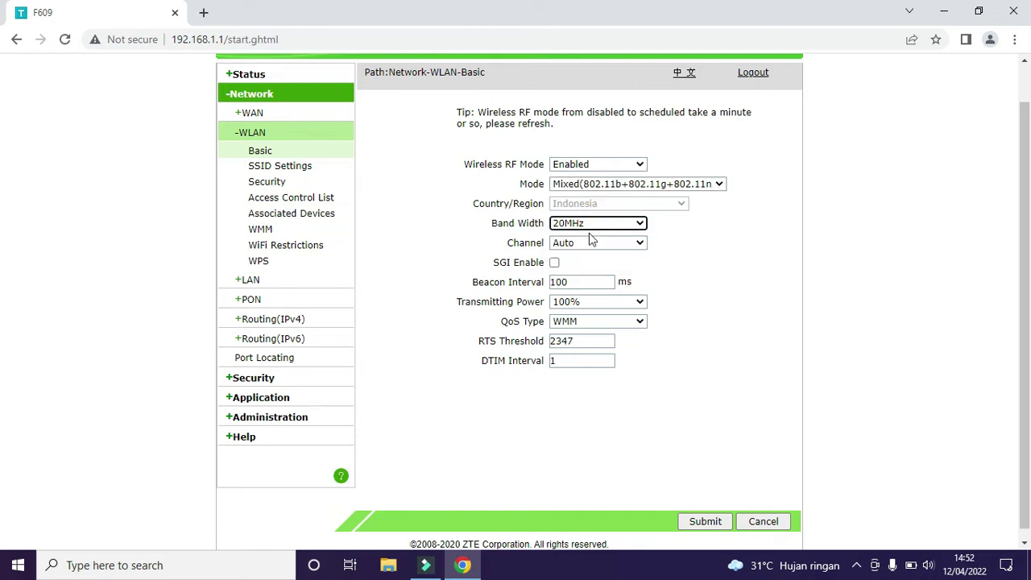
pyautogui.click(589, 241)
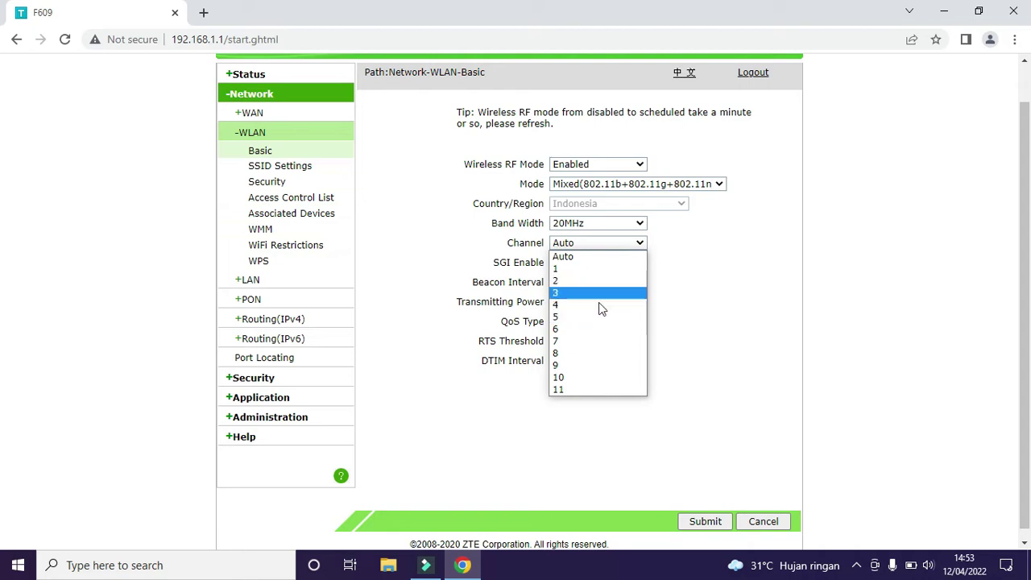
pyautogui.click(569, 269)
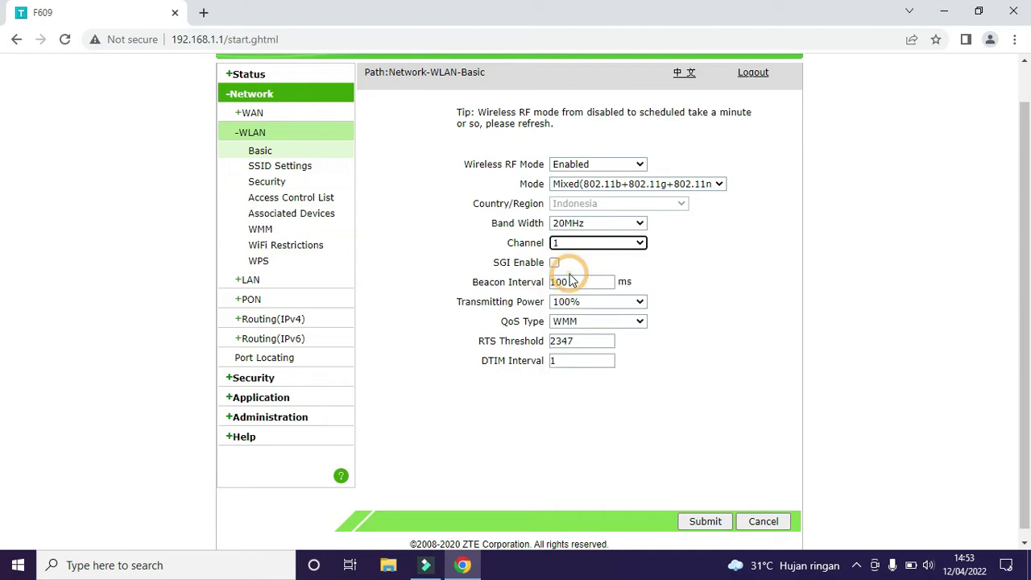
pyautogui.click(603, 304)
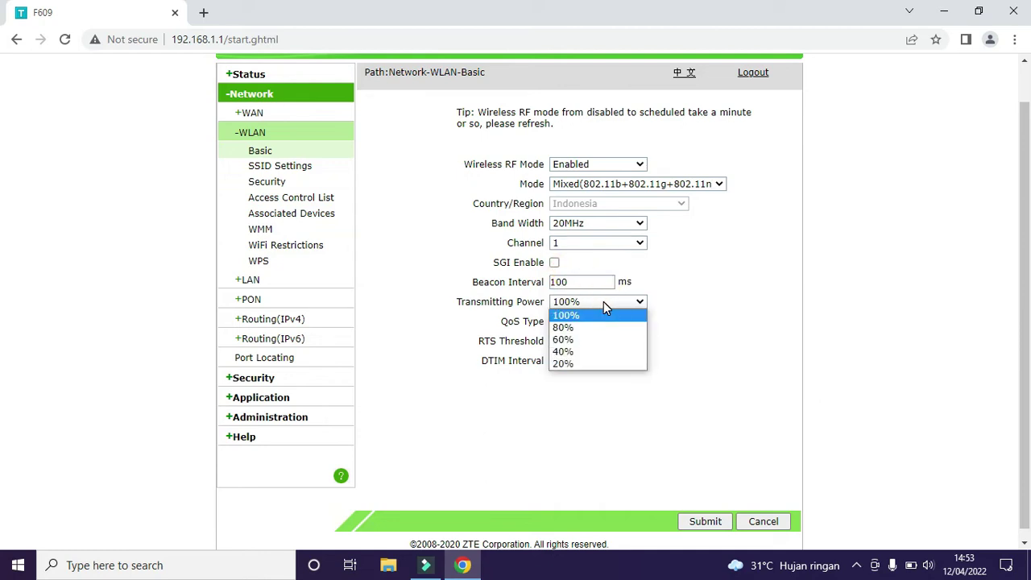
pyautogui.click(604, 304)
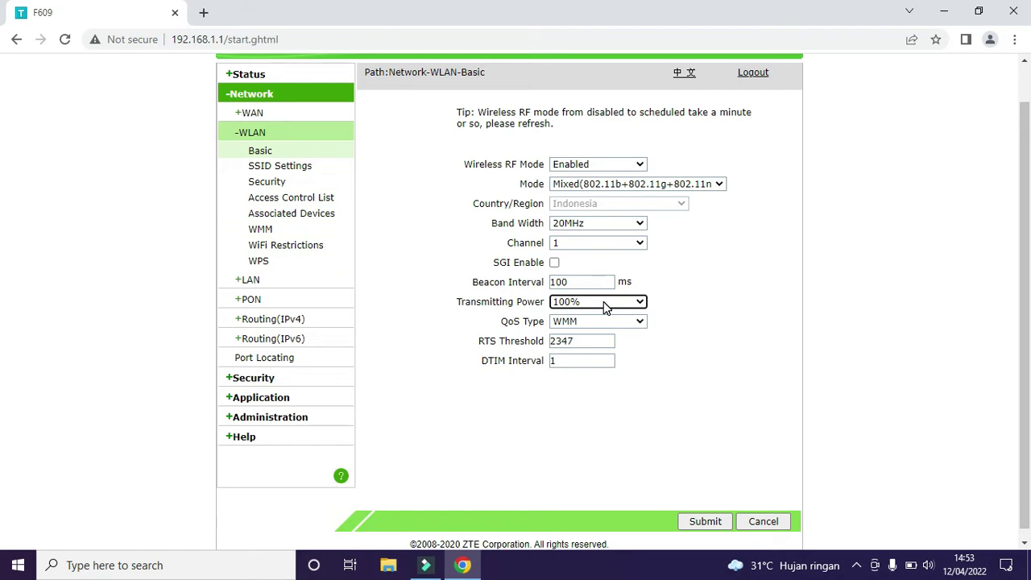
pyautogui.click(604, 304)
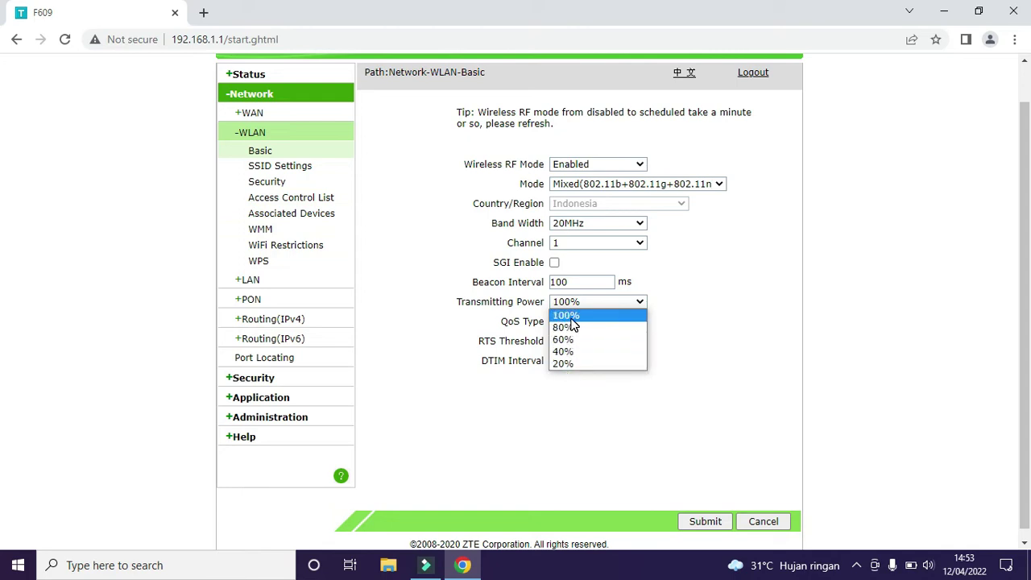
pyautogui.click(591, 306)
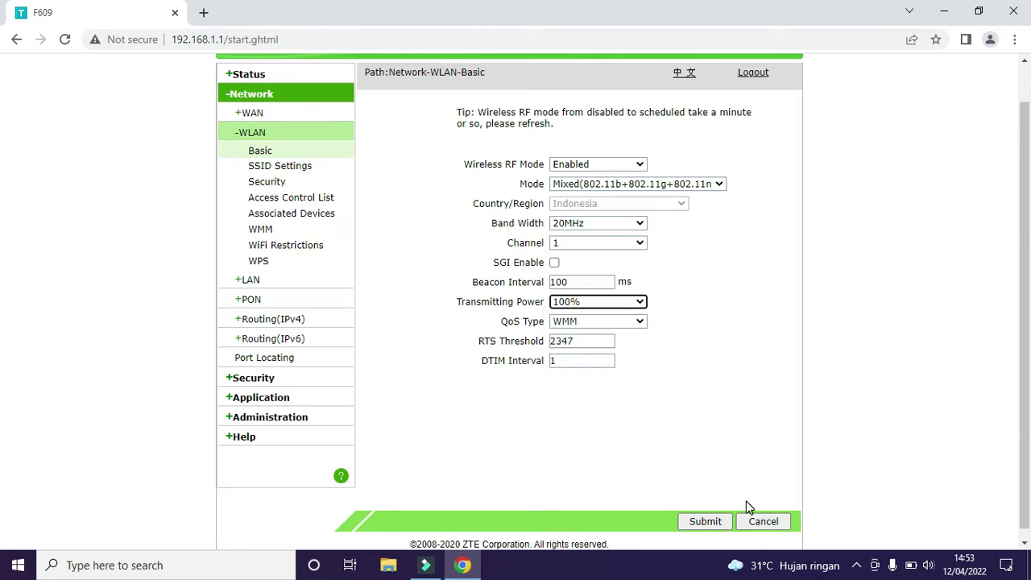
pyautogui.click(697, 523)
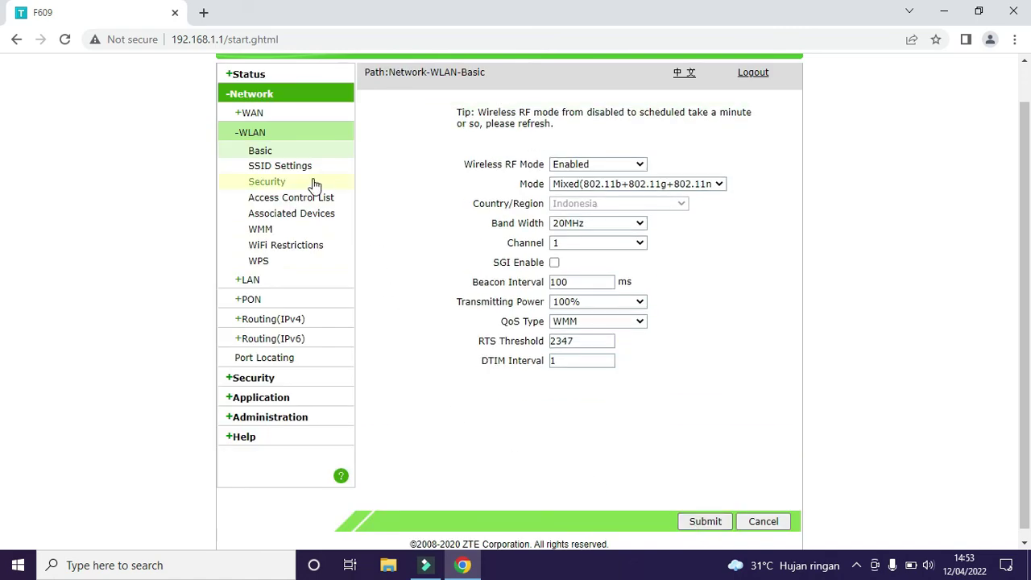
# Step: Go to the WLAN SSID Settings and Security pages
pyautogui.click(287, 166)
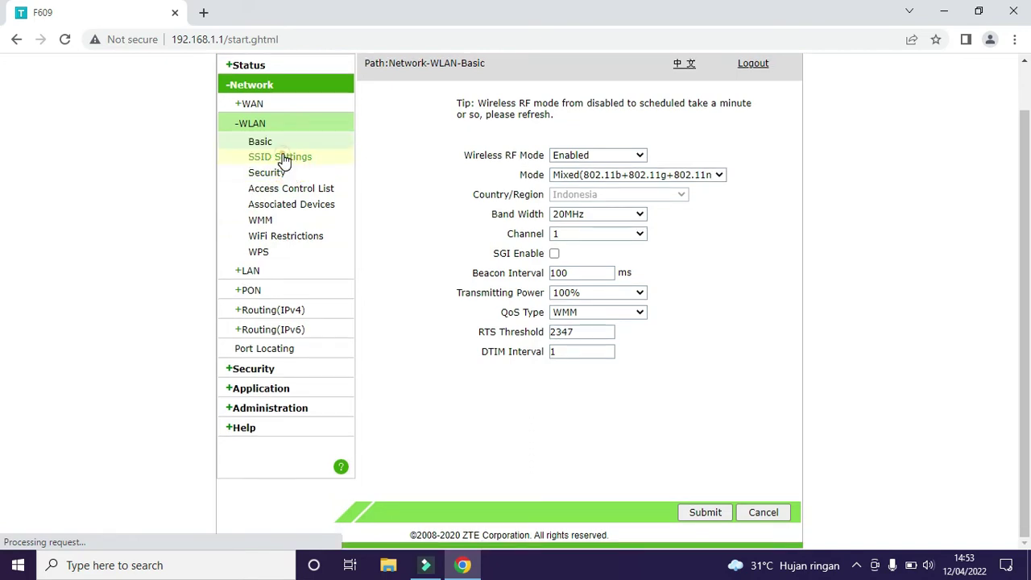
pyautogui.click(284, 159)
pyautogui.click(274, 171)
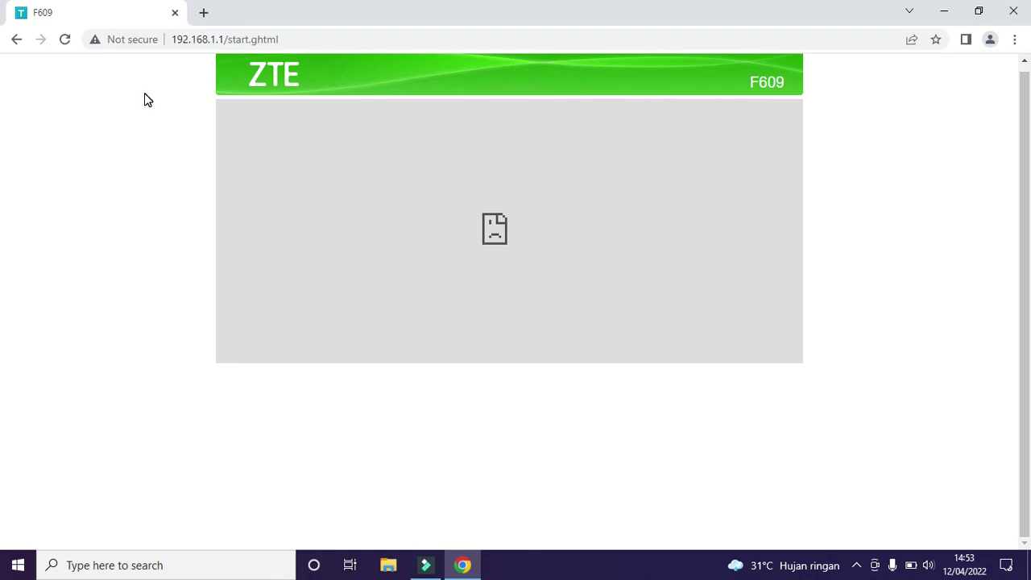
# Step: Reload the router admin page several times after the network change
pyautogui.click(68, 48)
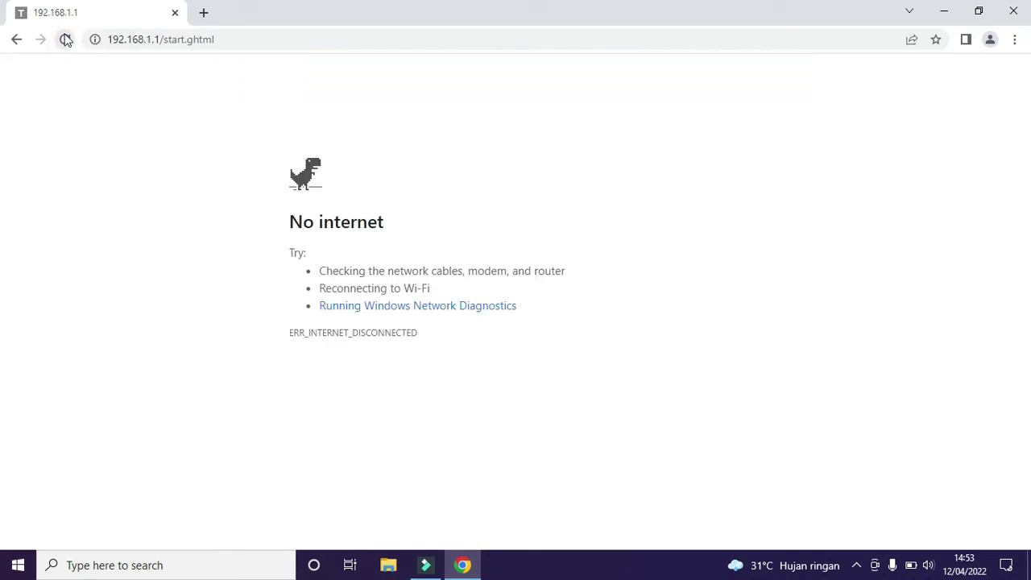
pyautogui.click(65, 40)
pyautogui.click(65, 39)
pyautogui.click(250, 34)
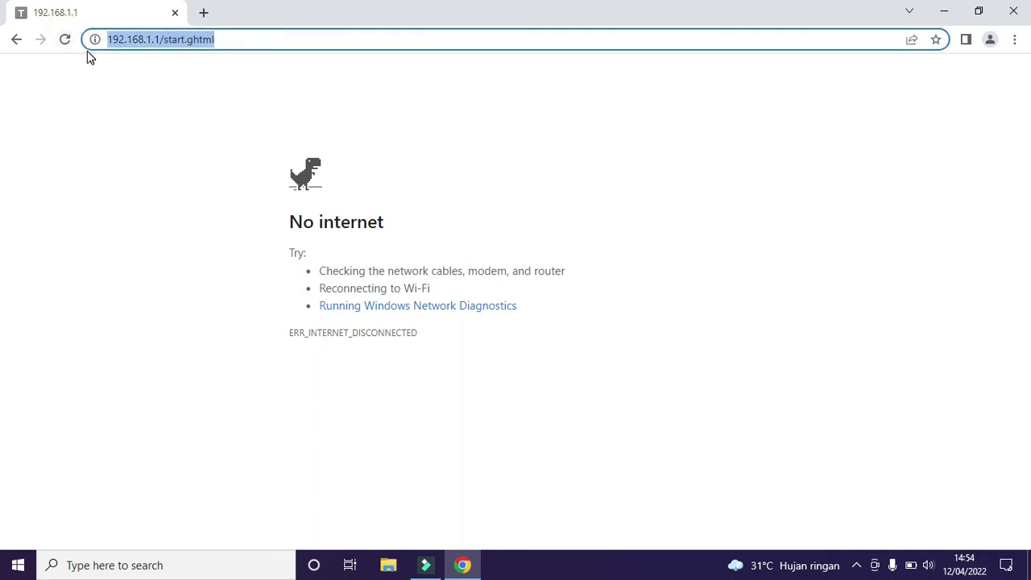
pyautogui.click(64, 40)
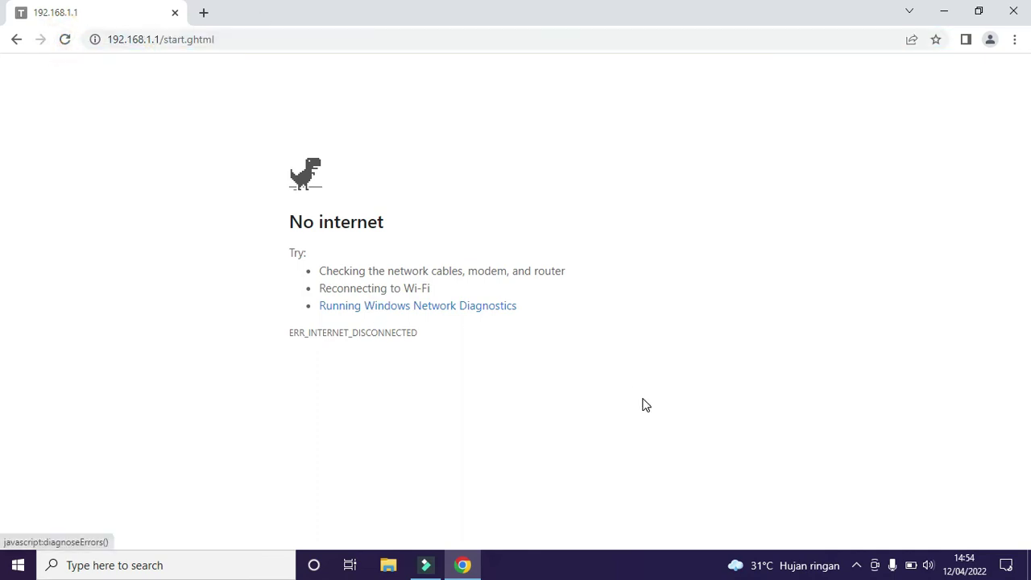
# Step: Connect the PC to the ZTE_2.4G_EGKdD2 Wi-Fi network from the taskbar flyout
pyautogui.click(856, 565)
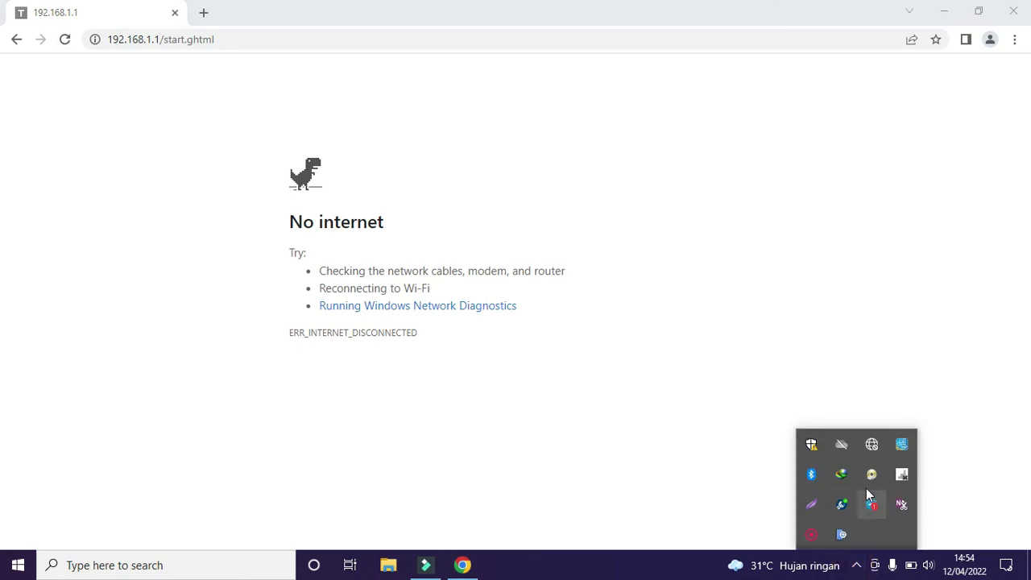
pyautogui.click(872, 446)
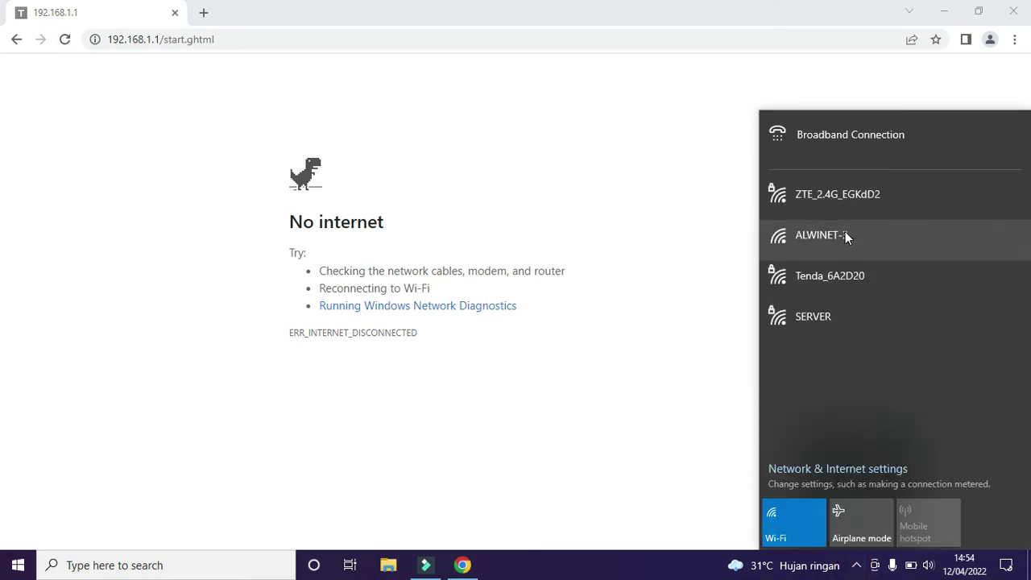
pyautogui.click(826, 192)
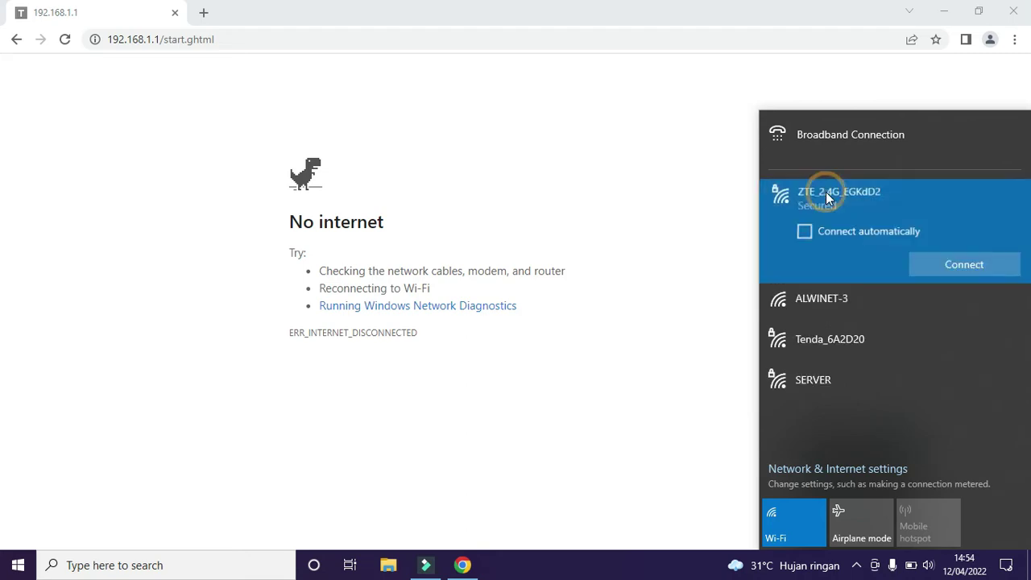
pyautogui.click(955, 258)
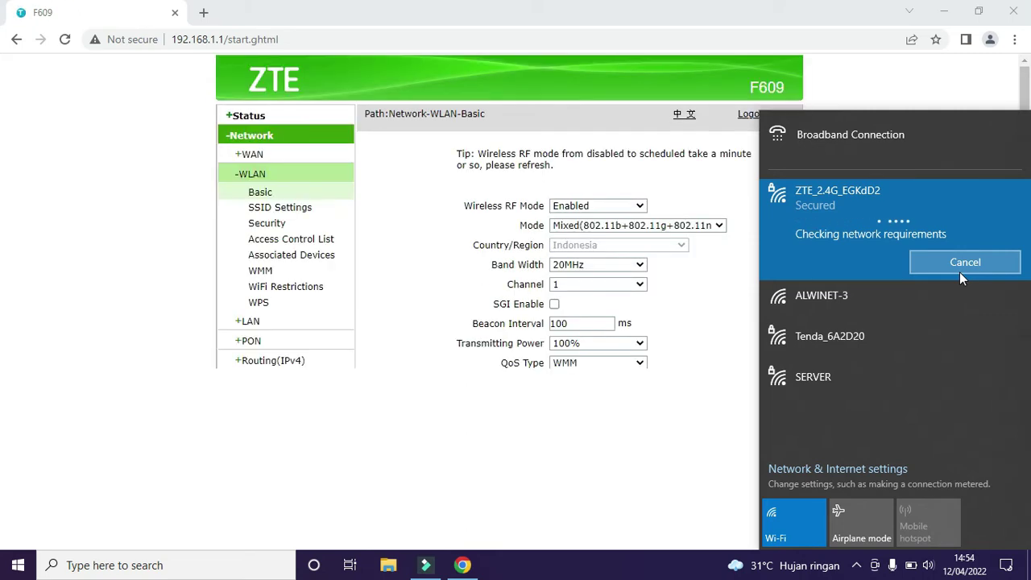
# Step: Replace SSID1's WPA passphrase with a new key, submit, and accept the weak-password warning
pyautogui.click(269, 209)
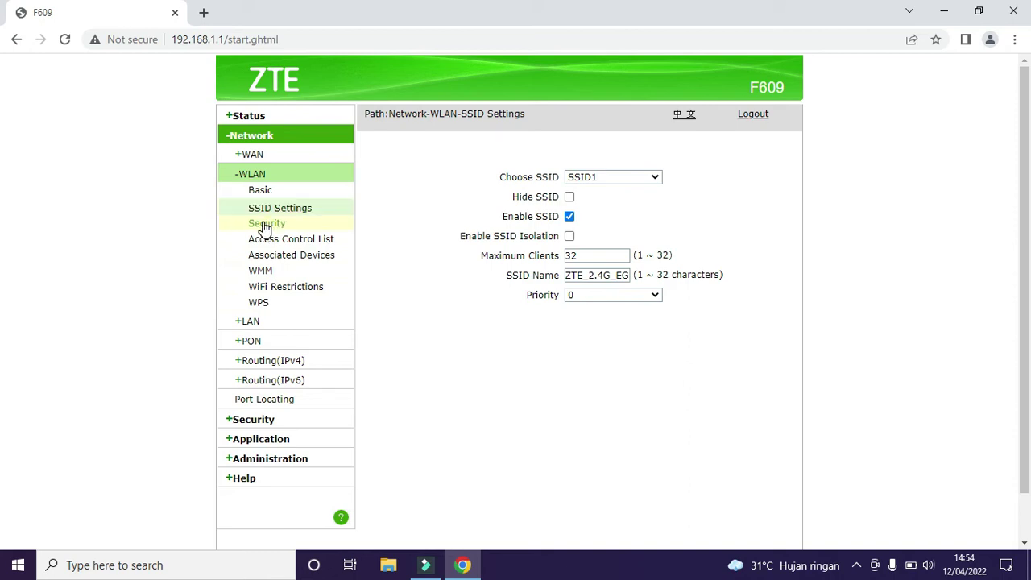
pyautogui.click(266, 225)
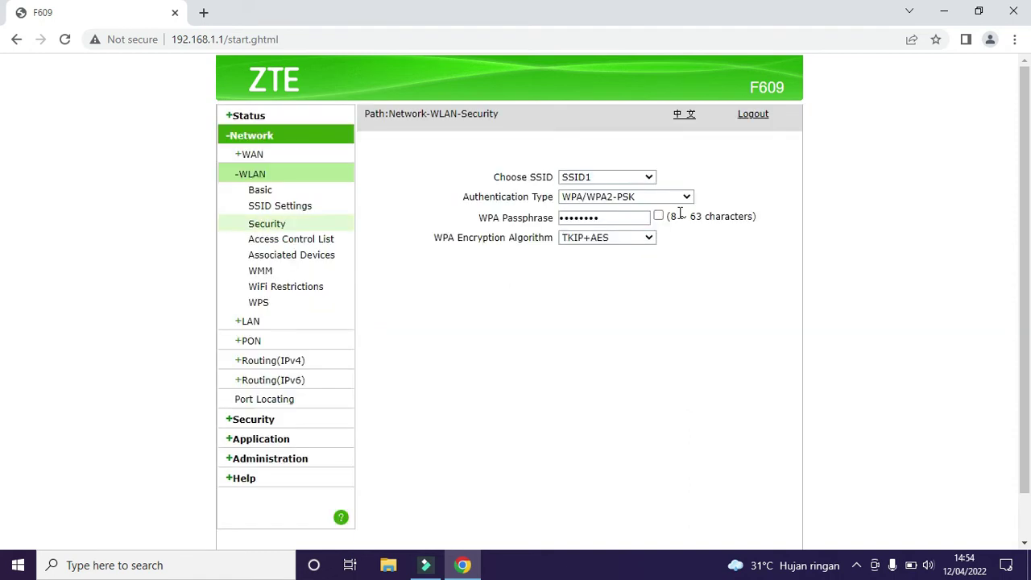
pyautogui.click(658, 217)
pyautogui.moveTo(610, 218); pyautogui.dragTo(546, 230)
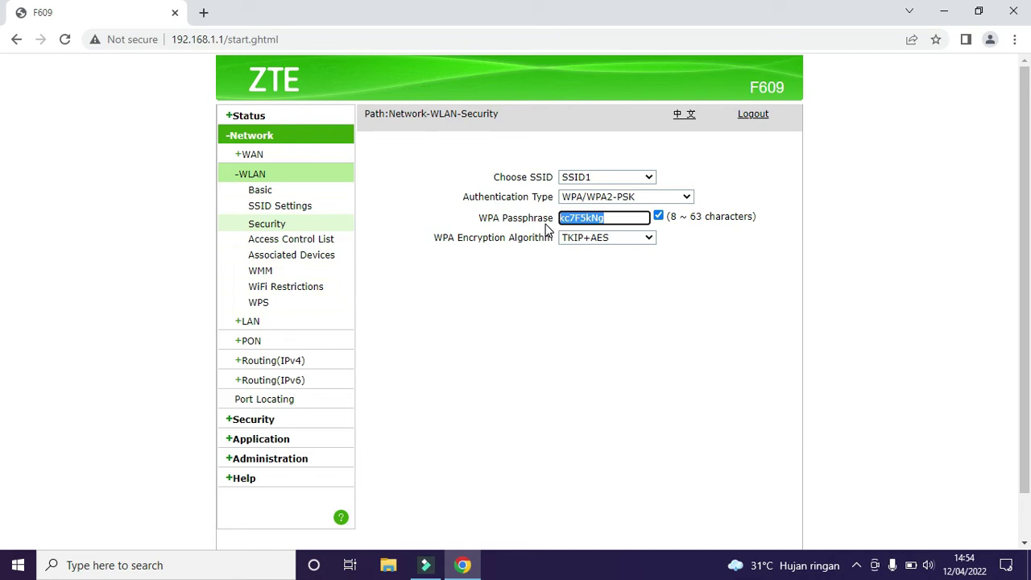
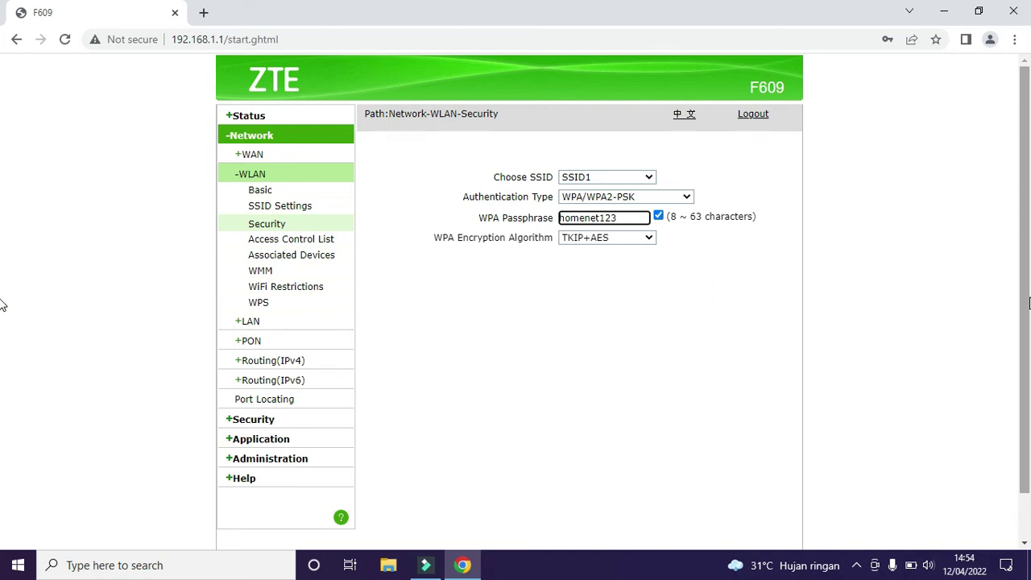
pyautogui.scroll(-1, 1019, 310)
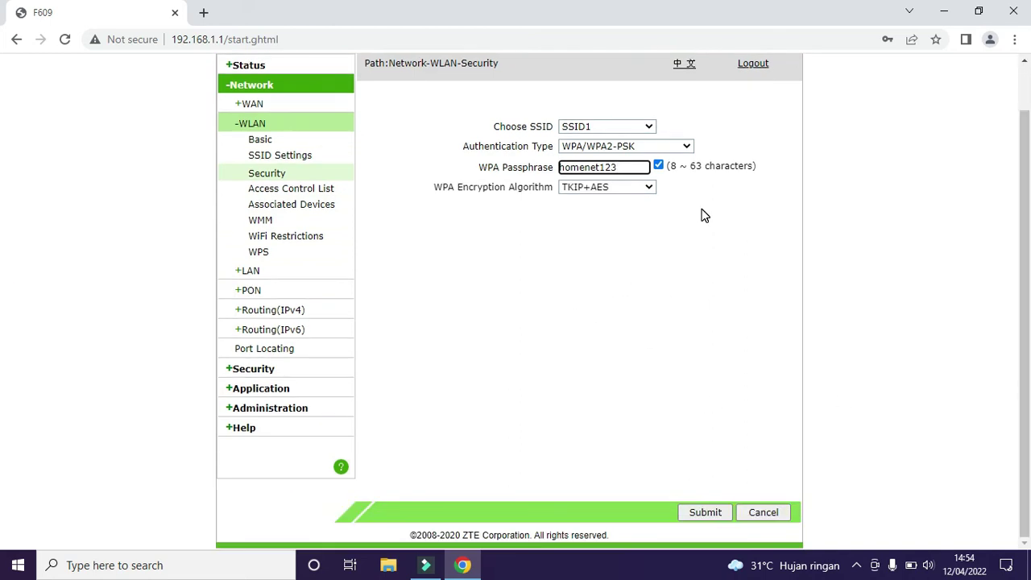
pyautogui.click(706, 513)
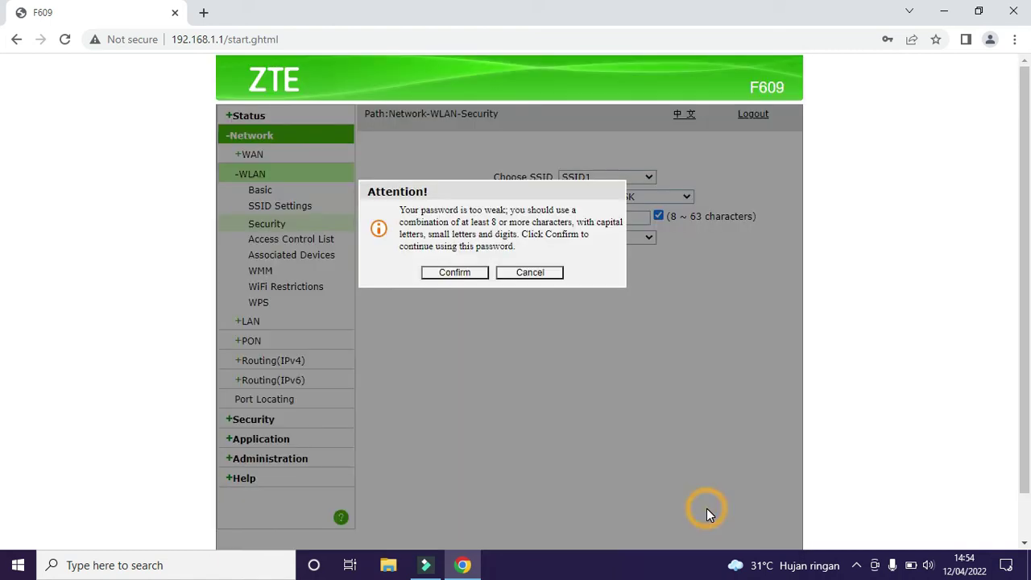
pyautogui.click(445, 273)
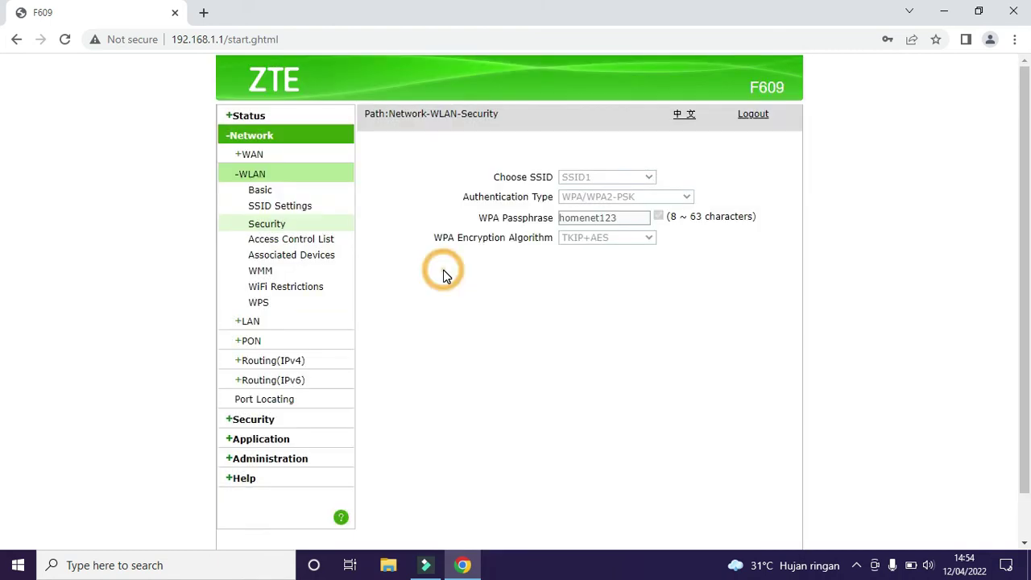
# Step: Disconnect and rejoin ZTE_2.4G_EGKdD2 using the new network security key
pyautogui.click(859, 569)
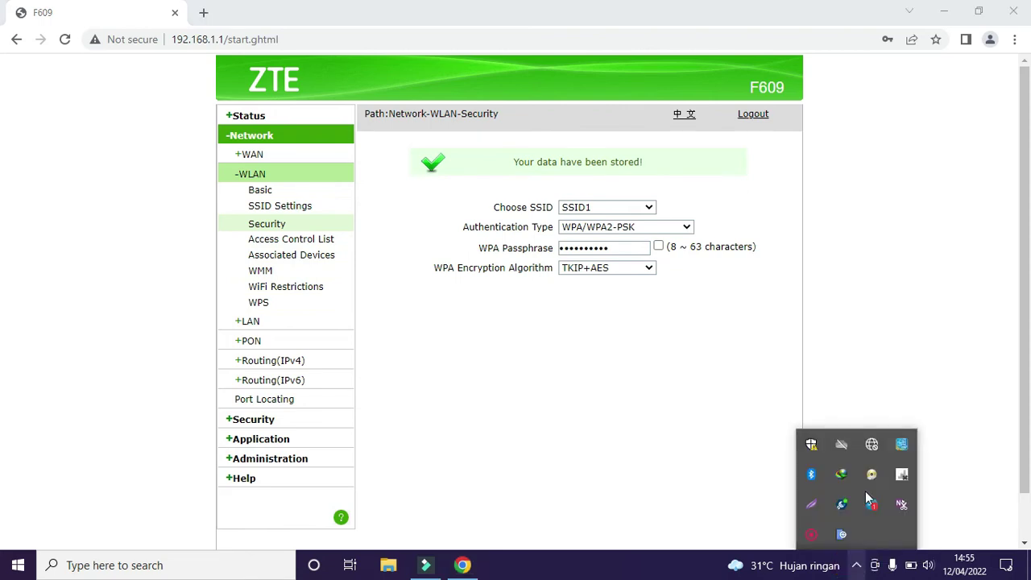
pyautogui.click(870, 448)
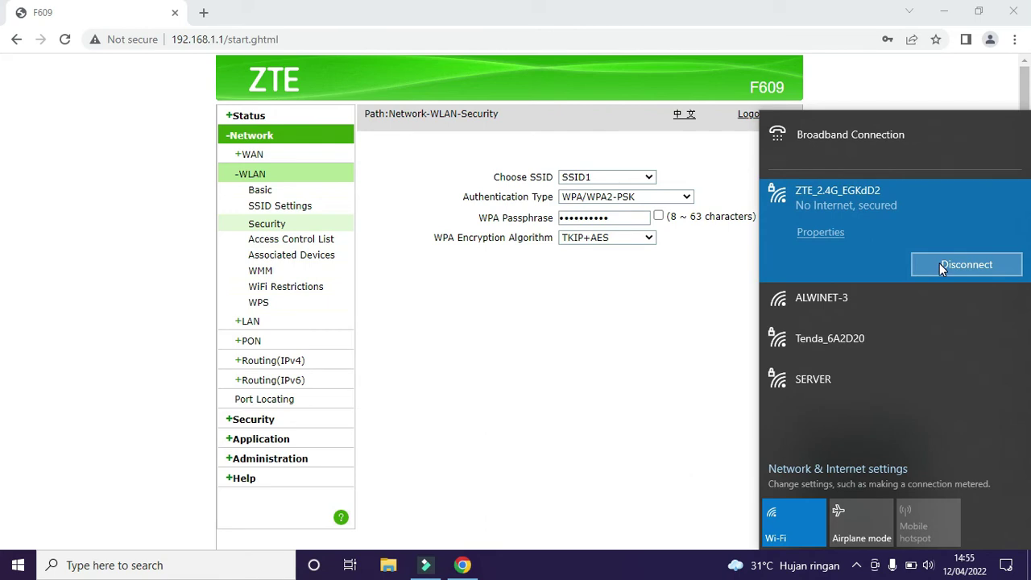
pyautogui.click(939, 263)
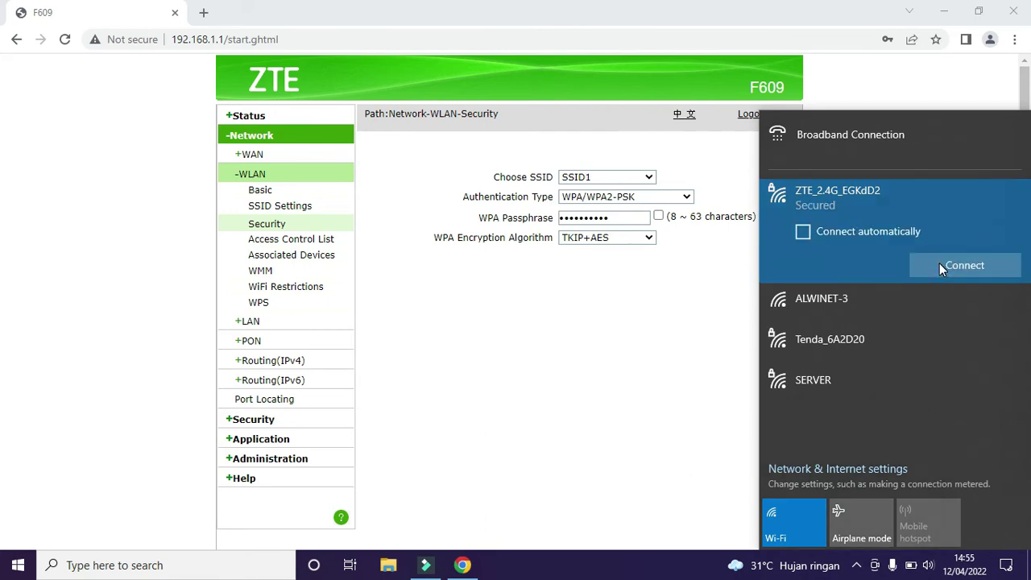
pyautogui.click(982, 269)
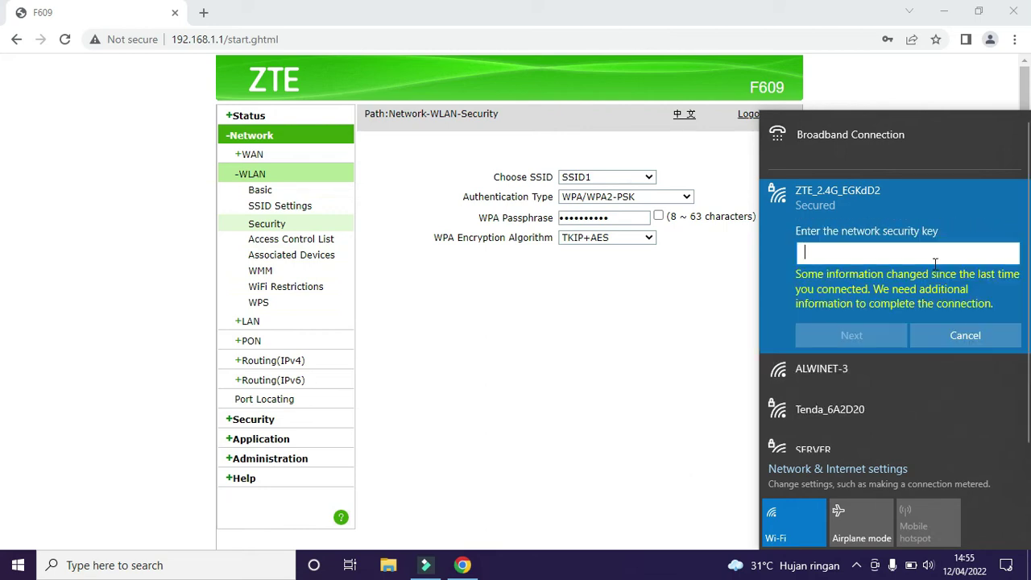
pyautogui.click(877, 260)
pyautogui.write('••••')
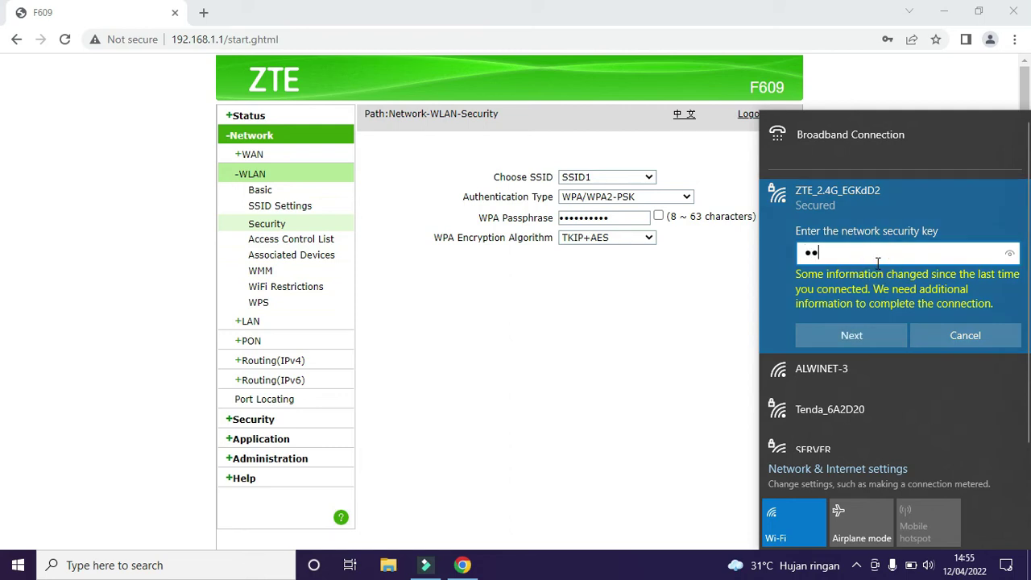
pyautogui.write('••••')
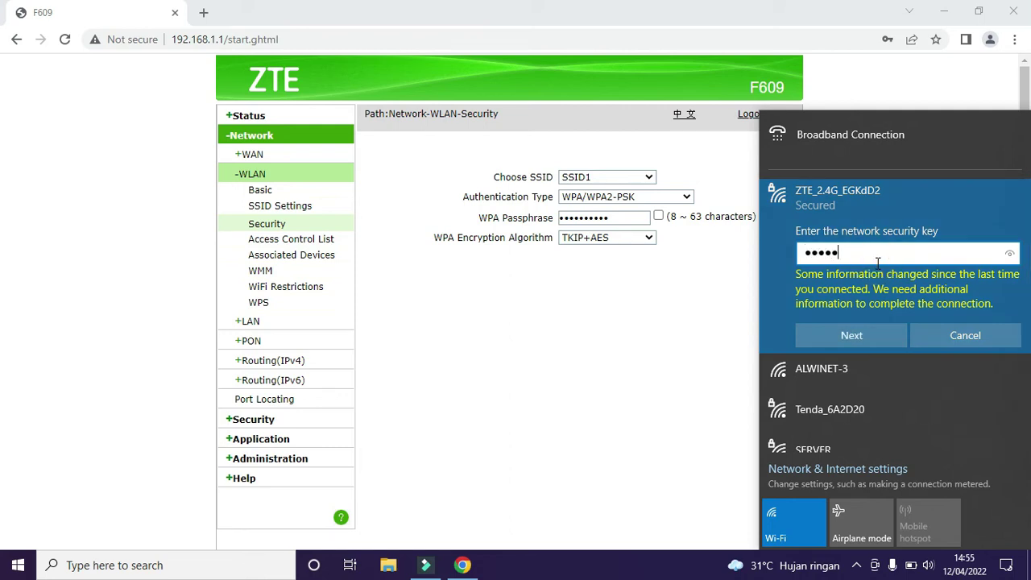
pyautogui.write('••')
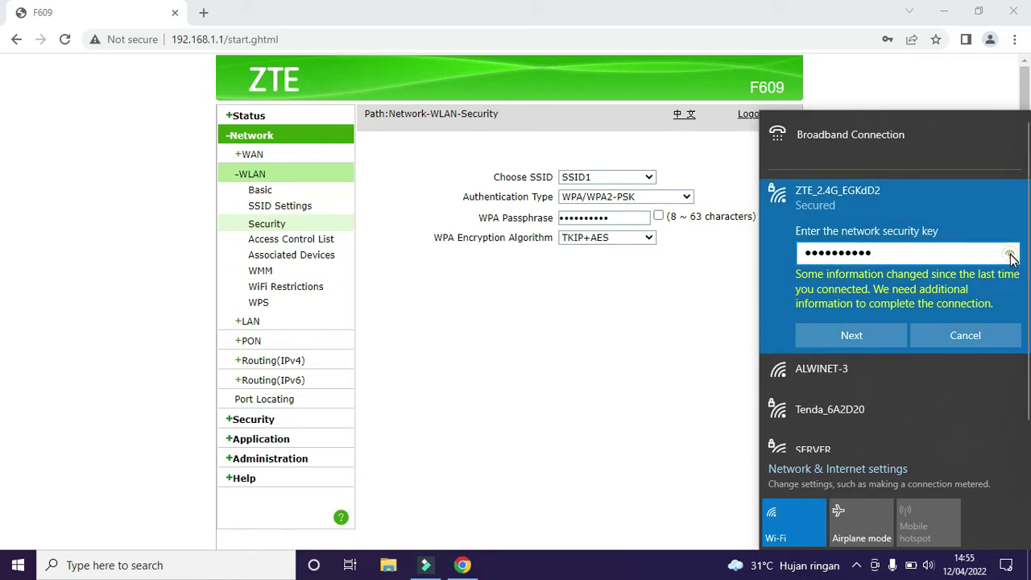
pyautogui.click(1011, 255)
pyautogui.click(868, 336)
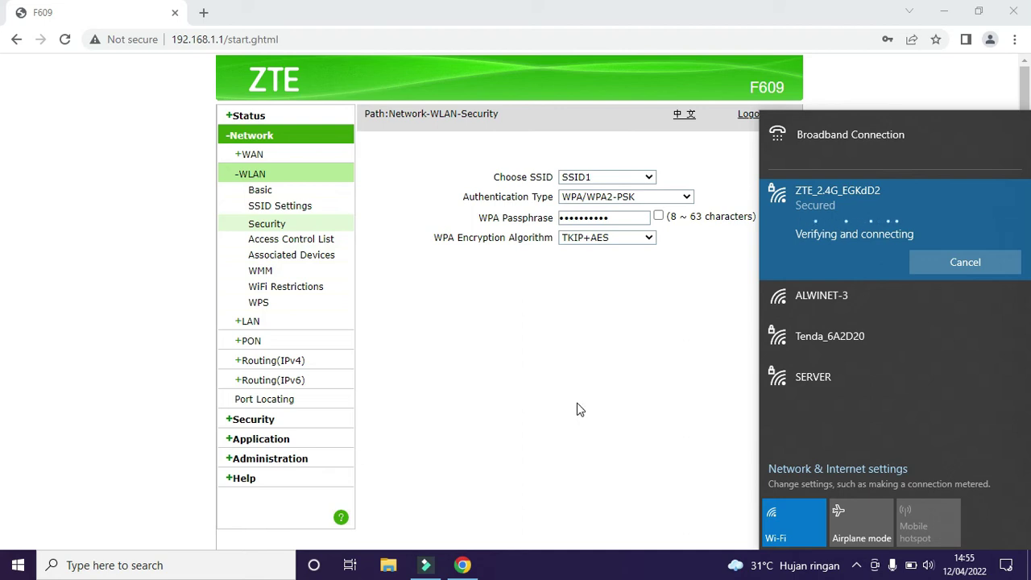
# Step: Compare the router's passphrase and check the Wi-Fi connection status
pyautogui.click(658, 216)
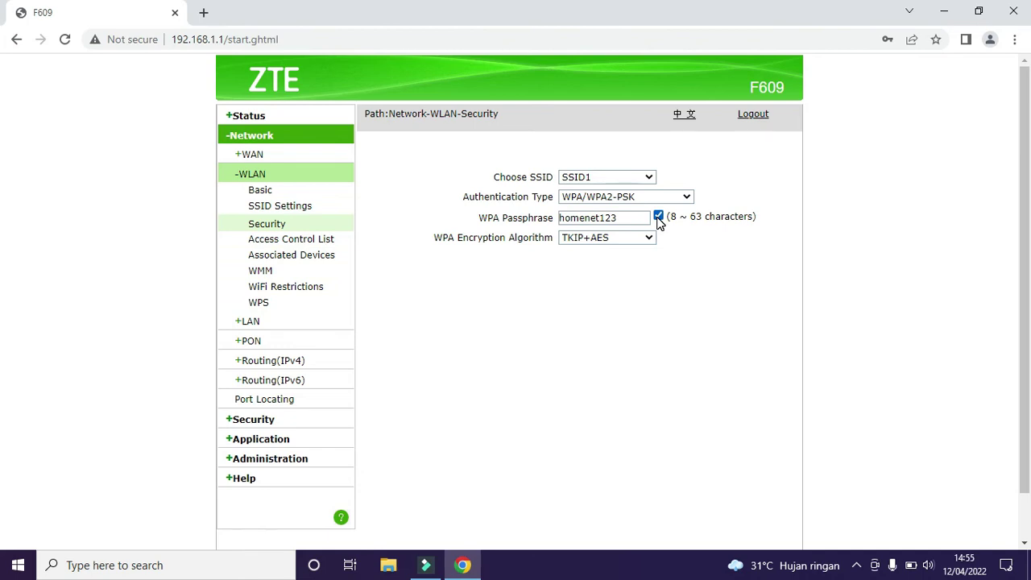
pyautogui.click(658, 217)
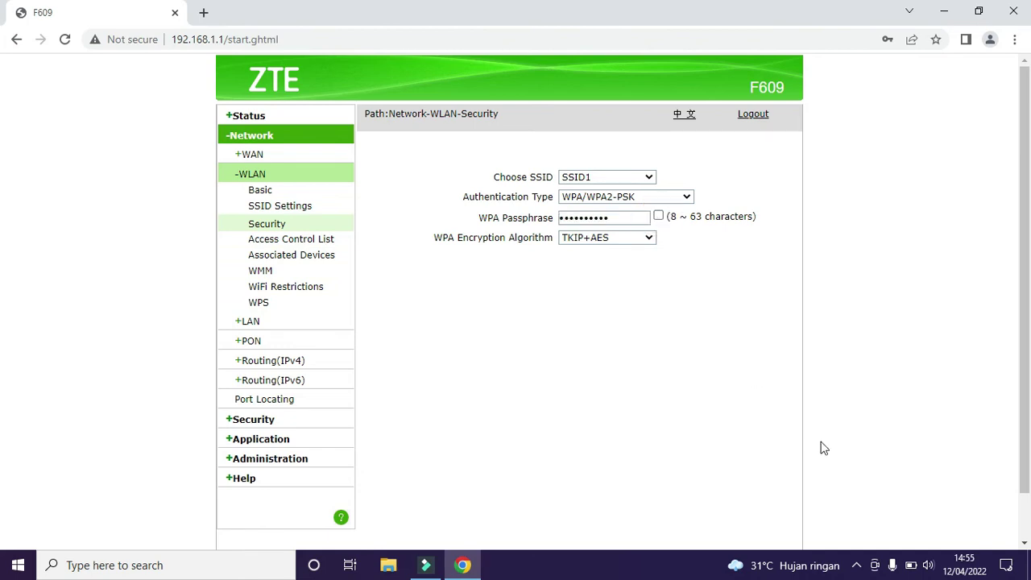
pyautogui.click(856, 566)
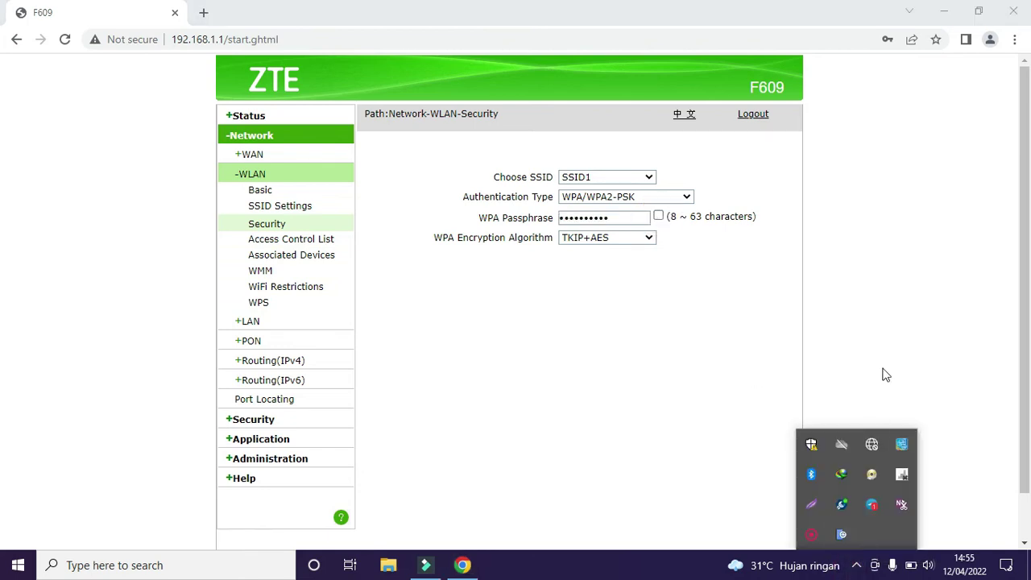
pyautogui.click(870, 446)
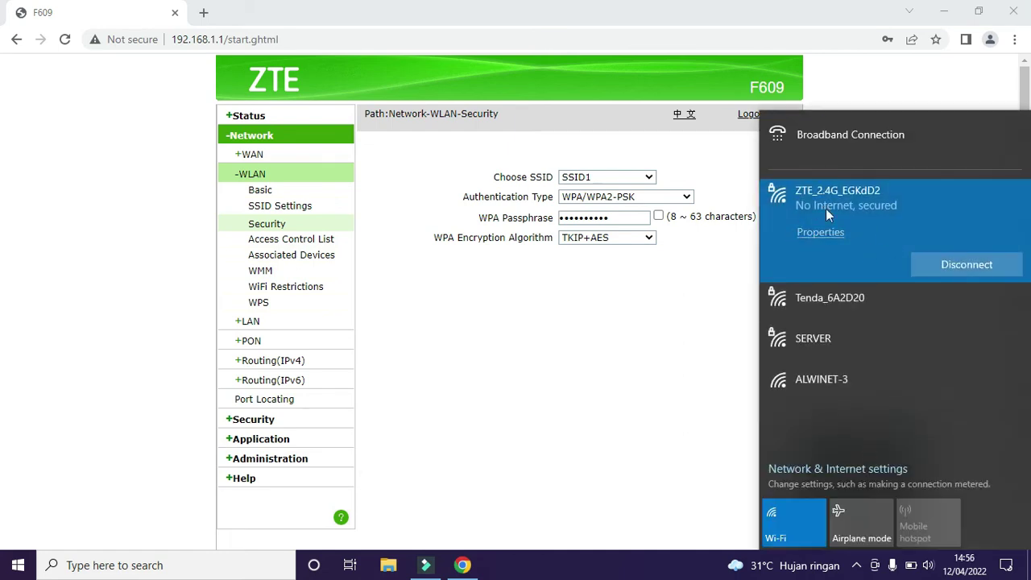
pyautogui.click(641, 286)
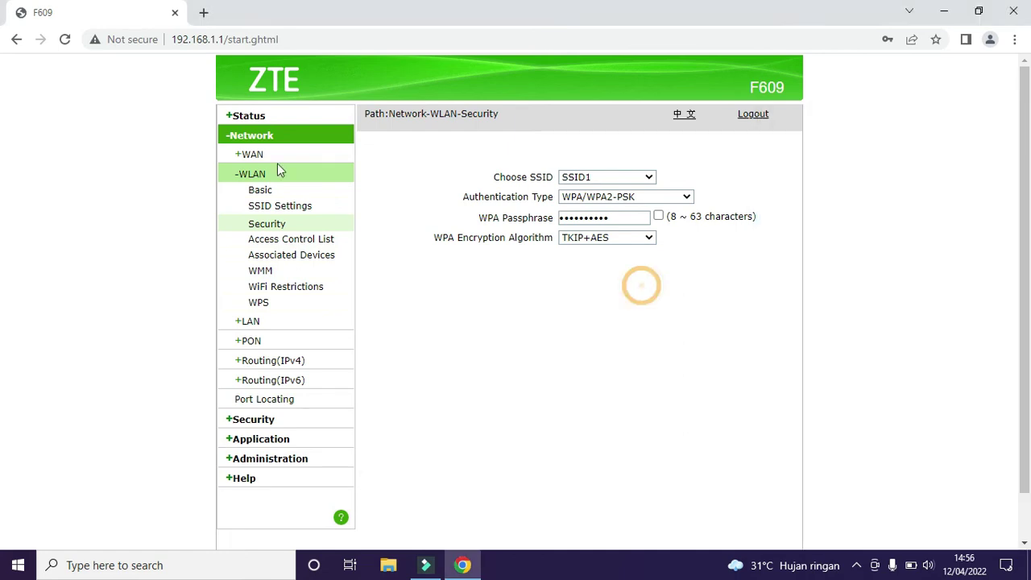
# Step: Reload the admin page, change the SSID Name to alwinet and submit
pyautogui.click(65, 39)
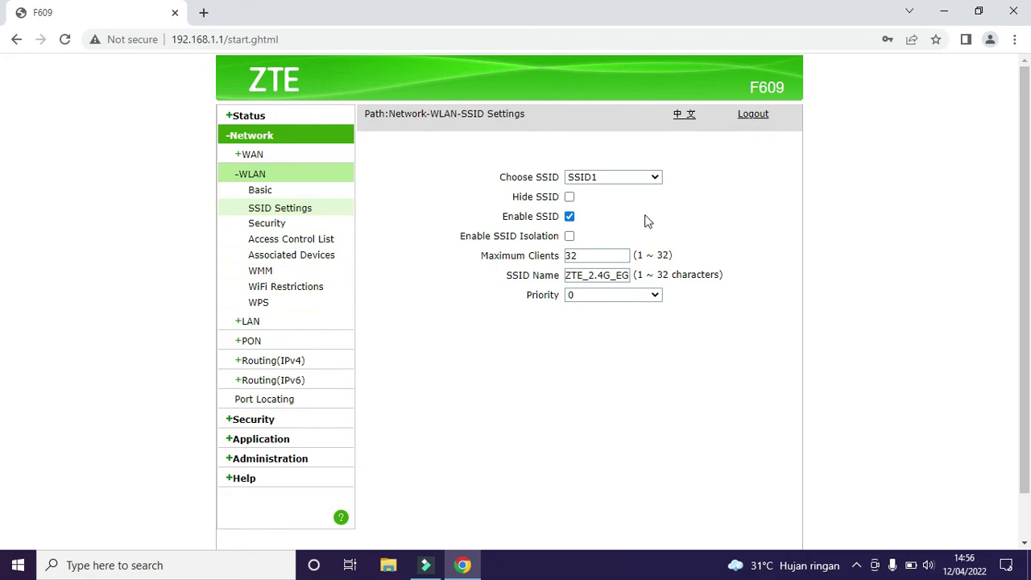
pyautogui.click(611, 279)
pyautogui.press('BackSpace')
pyautogui.press('BackSpace')
pyautogui.press('BackSpace')
pyautogui.press('BackSpace')
pyautogui.press('BackSpace')
pyautogui.press('BackSpace')
pyautogui.press('BackSpace')
pyautogui.press('BackSpace')
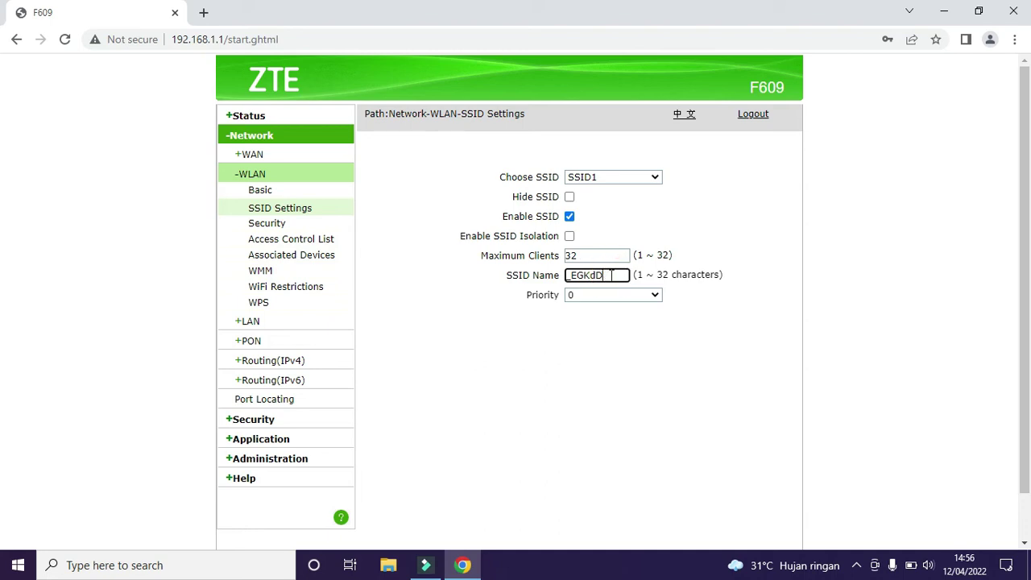
pyautogui.press('BackSpace')
pyautogui.press('BackSpace')
pyautogui.press('BackSpace')
pyautogui.press('BackSpace')
pyautogui.press('BackSpace')
pyautogui.press('BackSpace')
pyautogui.write('alwinet')
pyautogui.moveTo(1021, 306); pyautogui.dragTo(1028, 392)
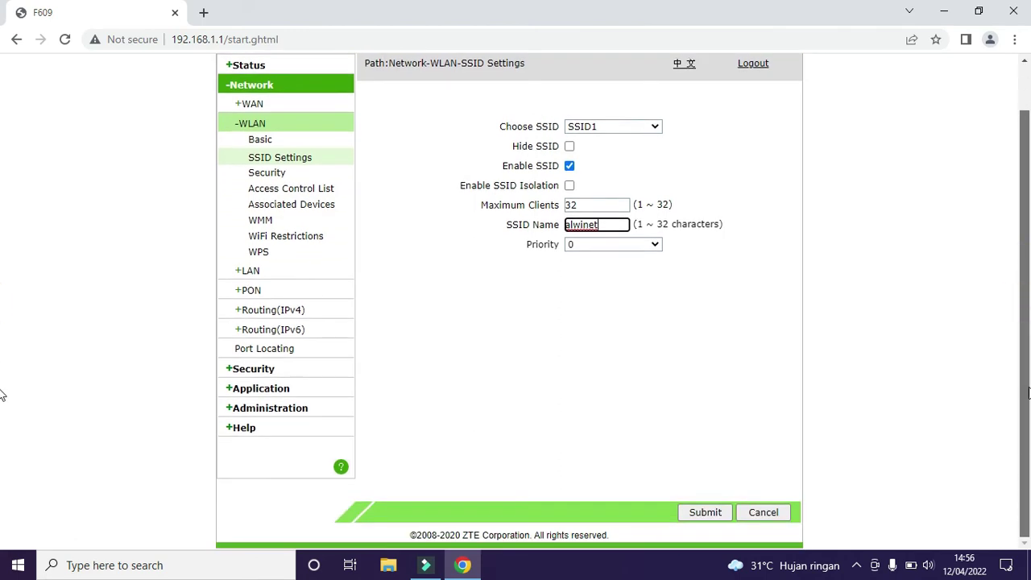
pyautogui.click(706, 514)
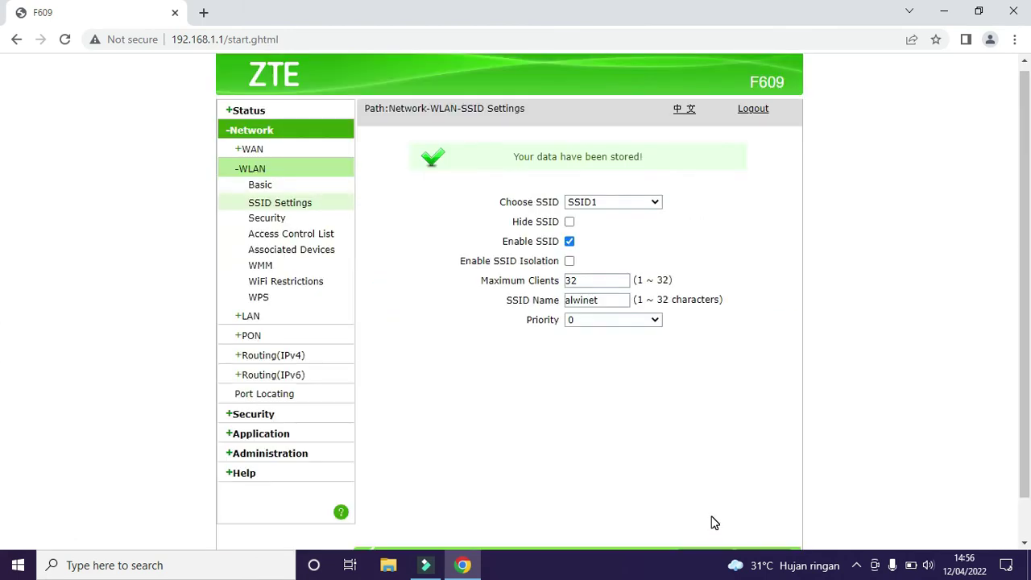
# Step: Drop the old ZTE network and join alwinet with the new key, auto-connect unchecked
pyautogui.click(856, 565)
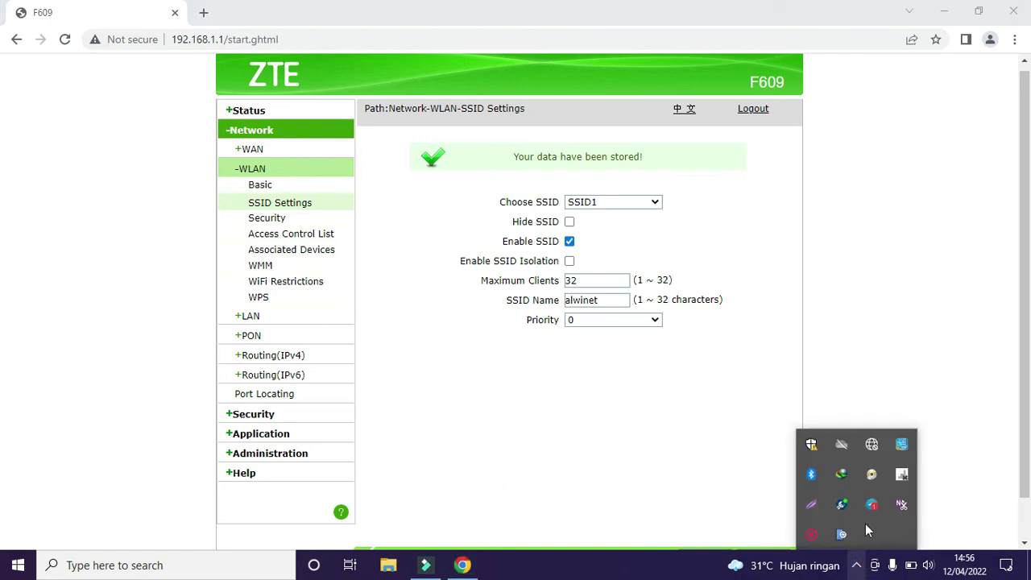
pyautogui.click(872, 449)
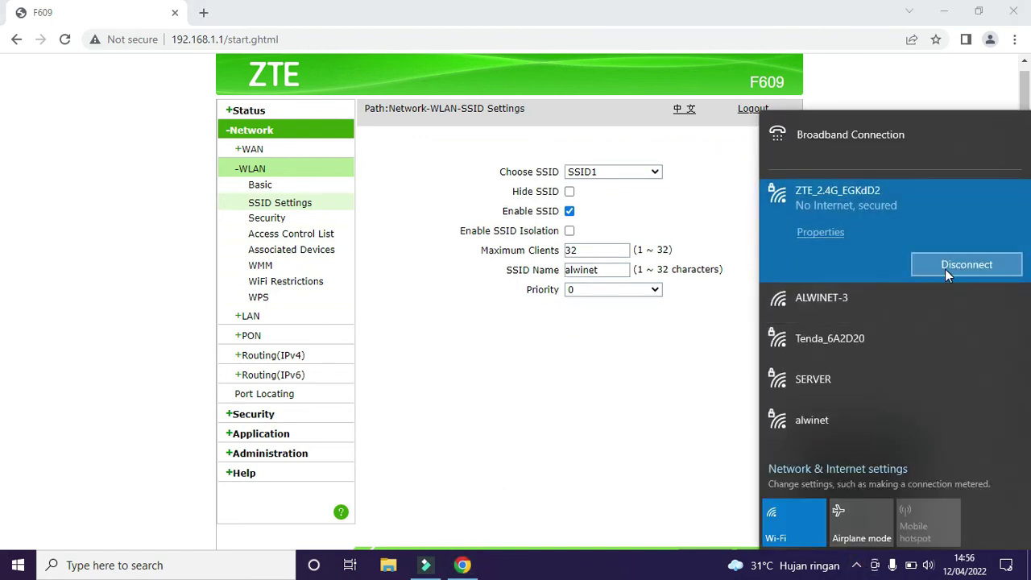
pyautogui.click(945, 269)
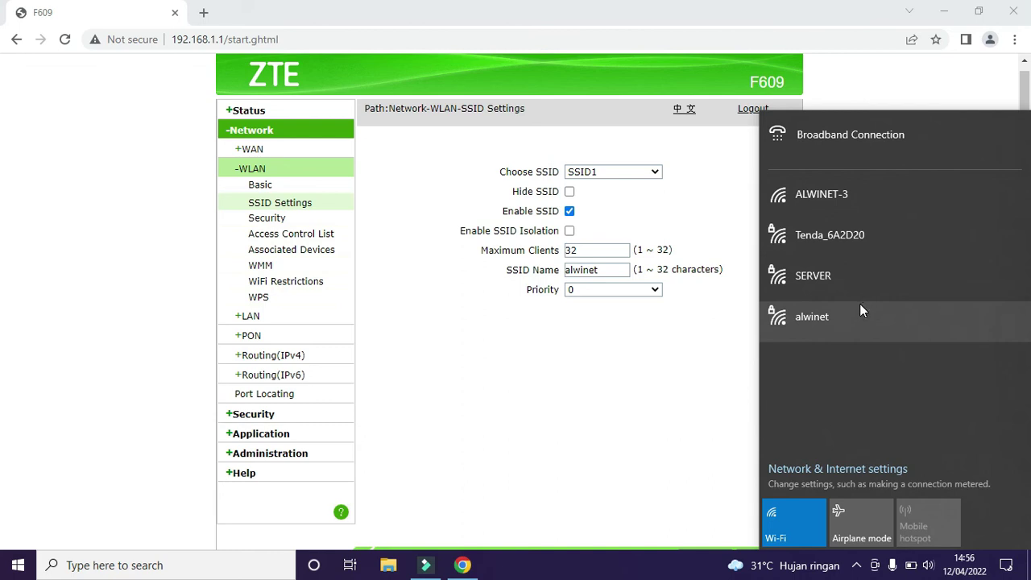
pyautogui.click(832, 313)
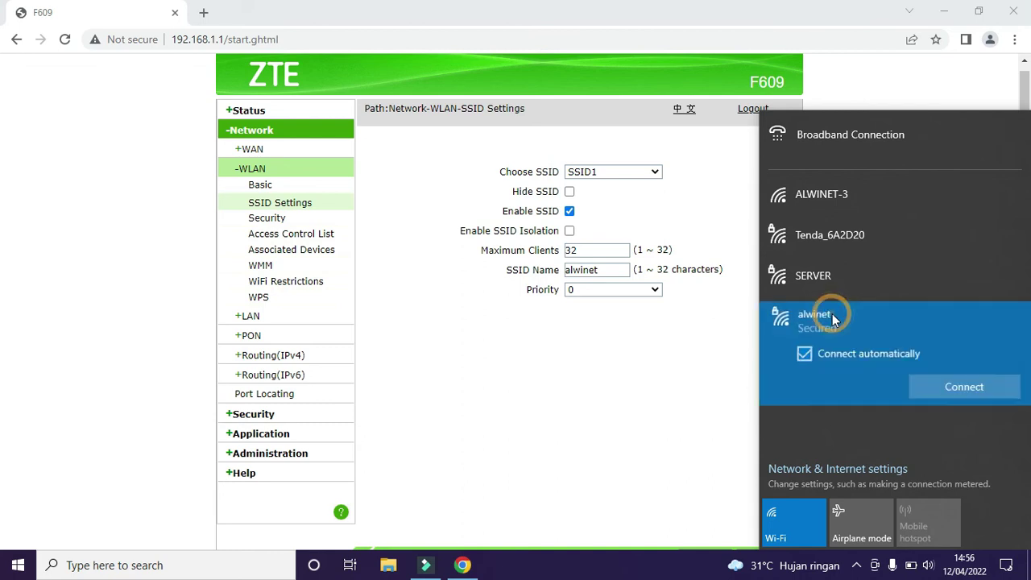
pyautogui.click(891, 354)
pyautogui.click(952, 386)
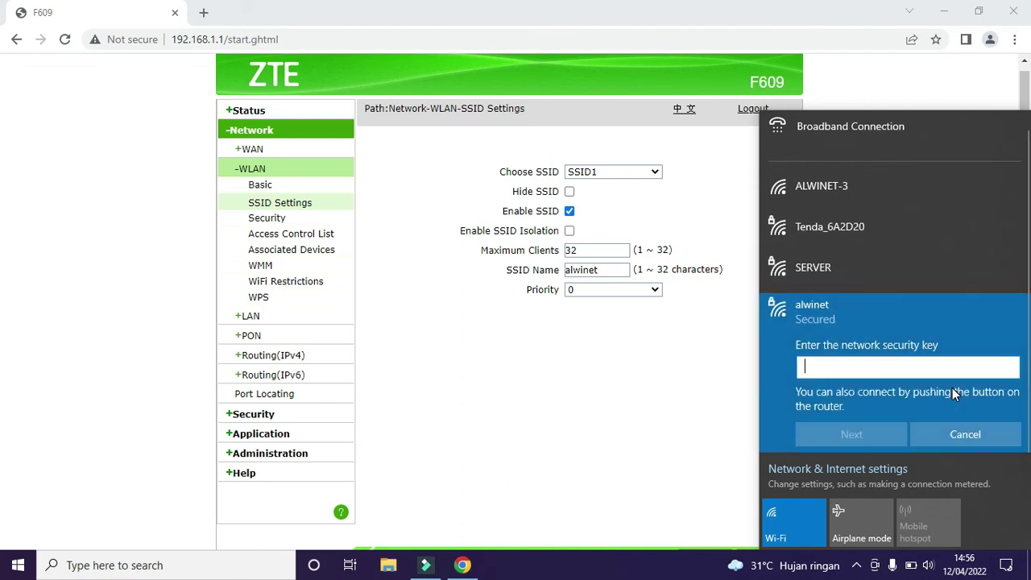
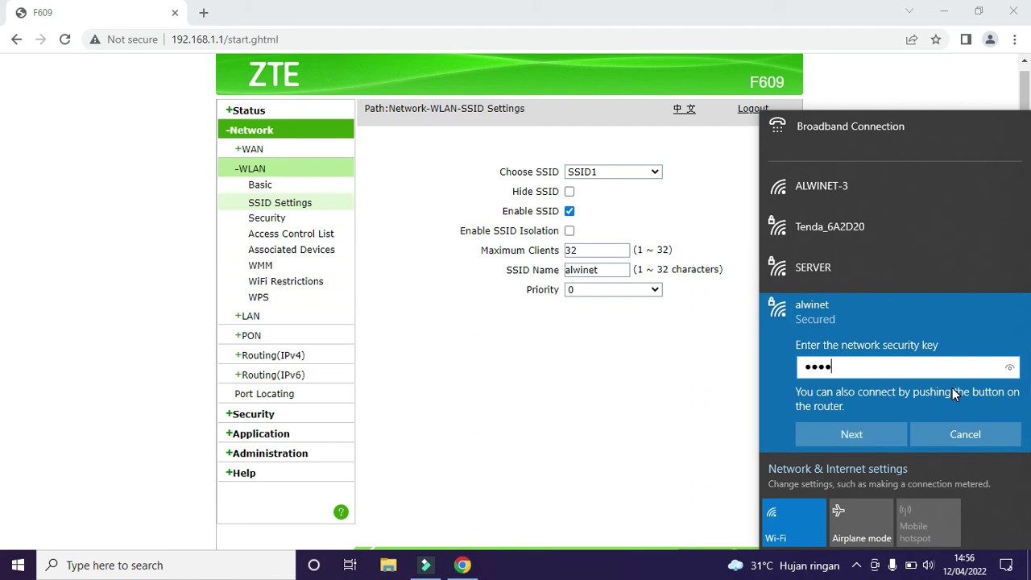
pyautogui.click(877, 432)
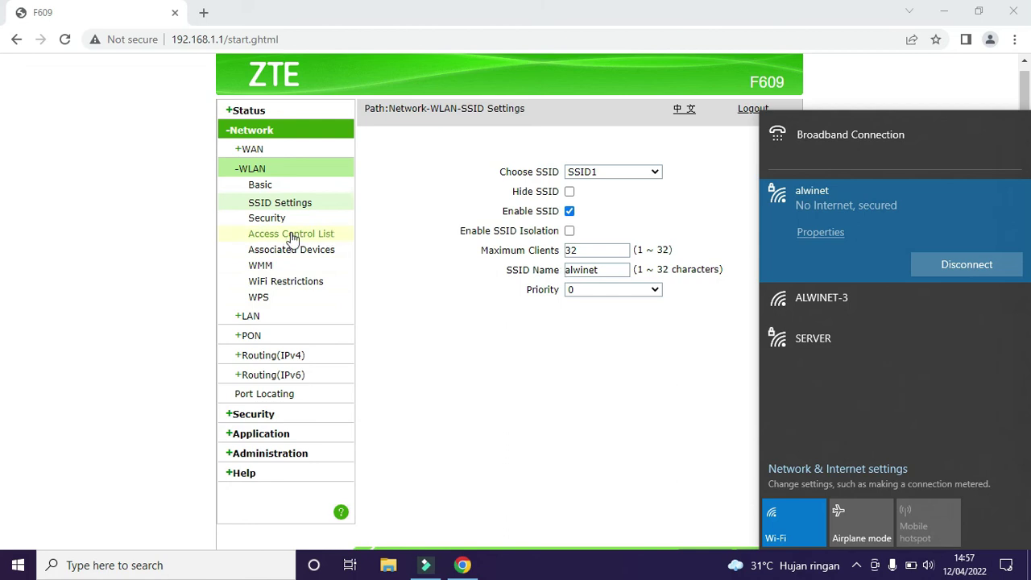
# Step: On WLAN Security, try Open System, restore WPA/WPA2-PSK, and toggle the passphrase visibility
pyautogui.click(266, 219)
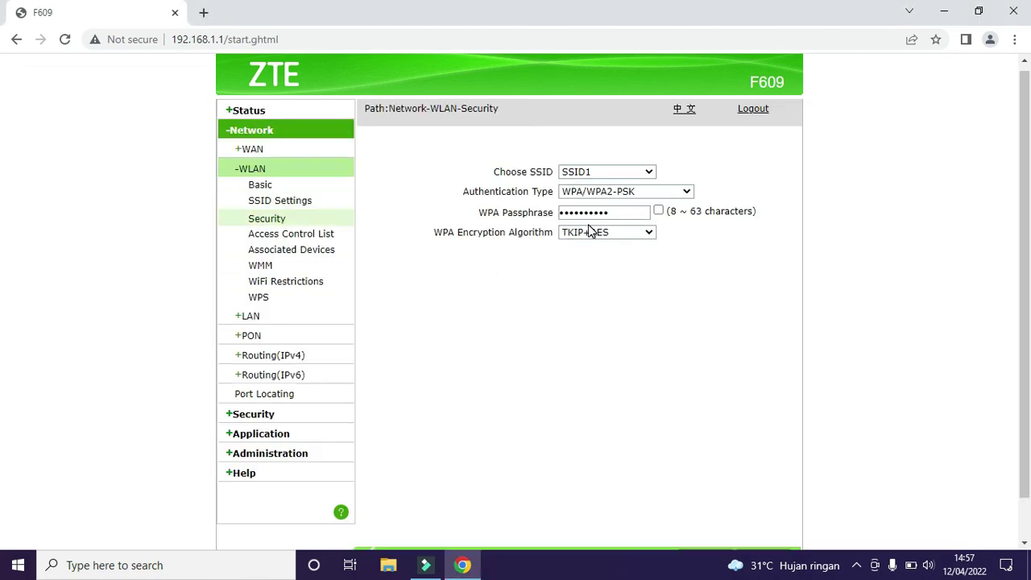
pyautogui.click(682, 192)
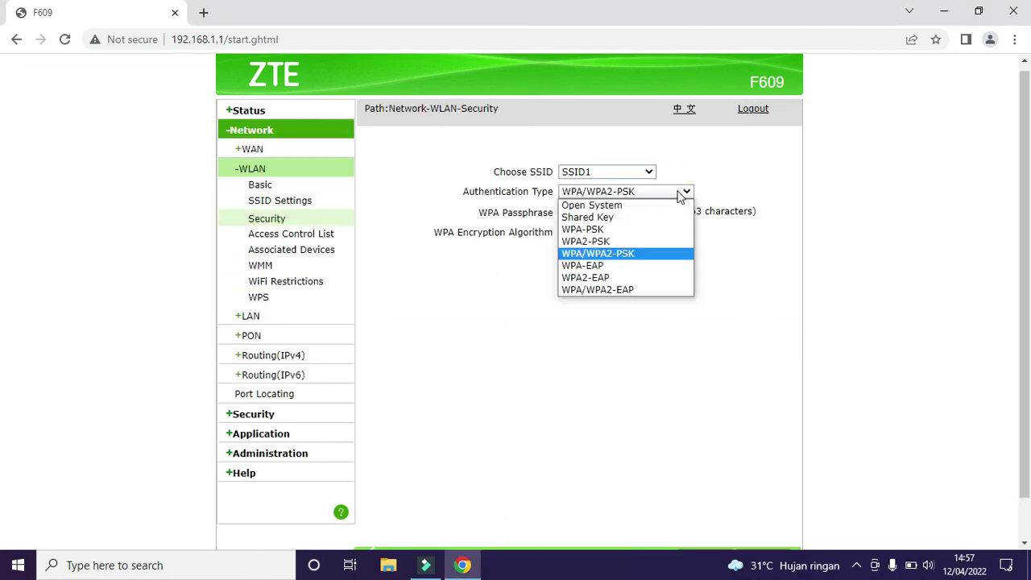
pyautogui.click(611, 206)
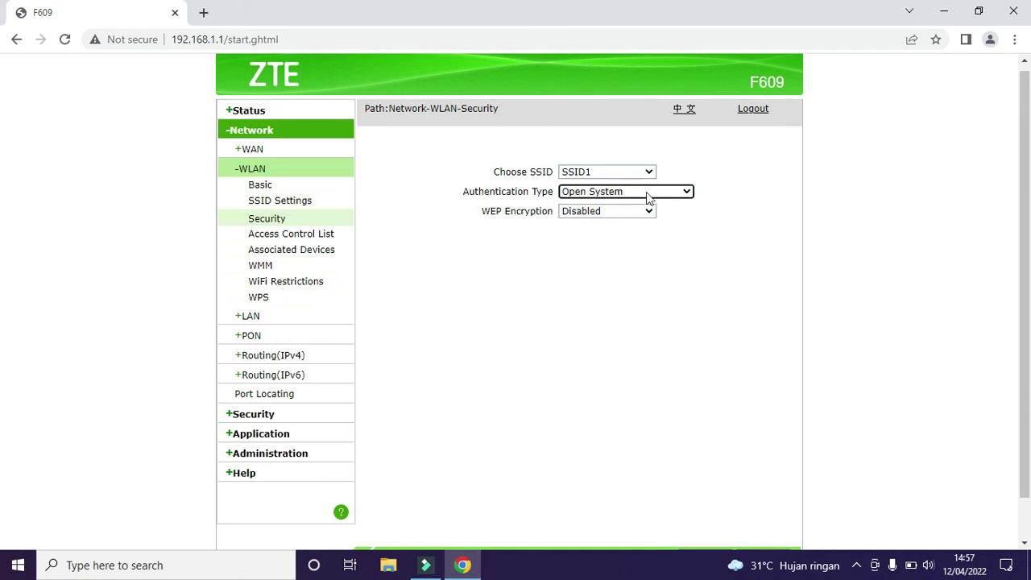
pyautogui.click(653, 195)
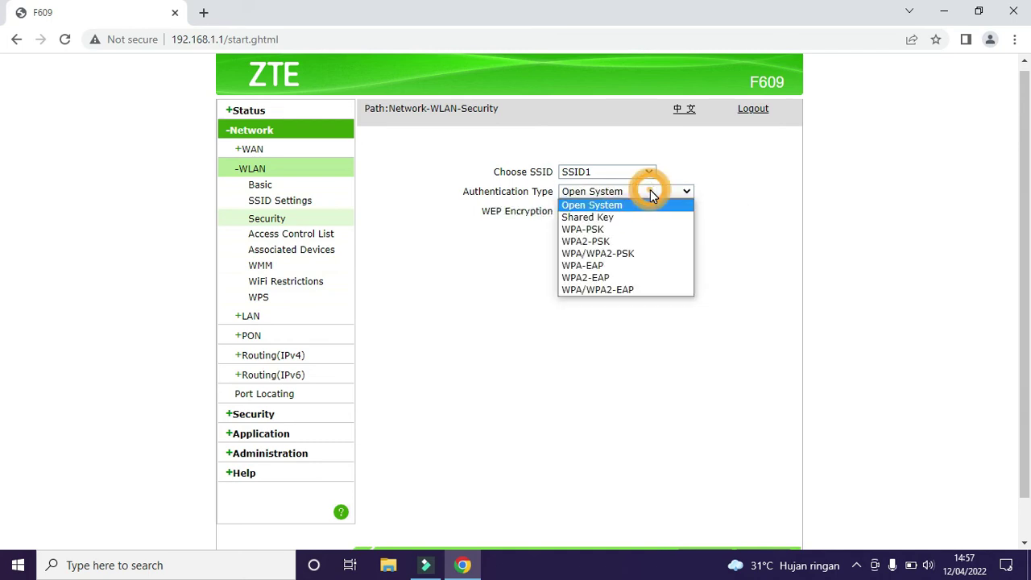
pyautogui.click(627, 254)
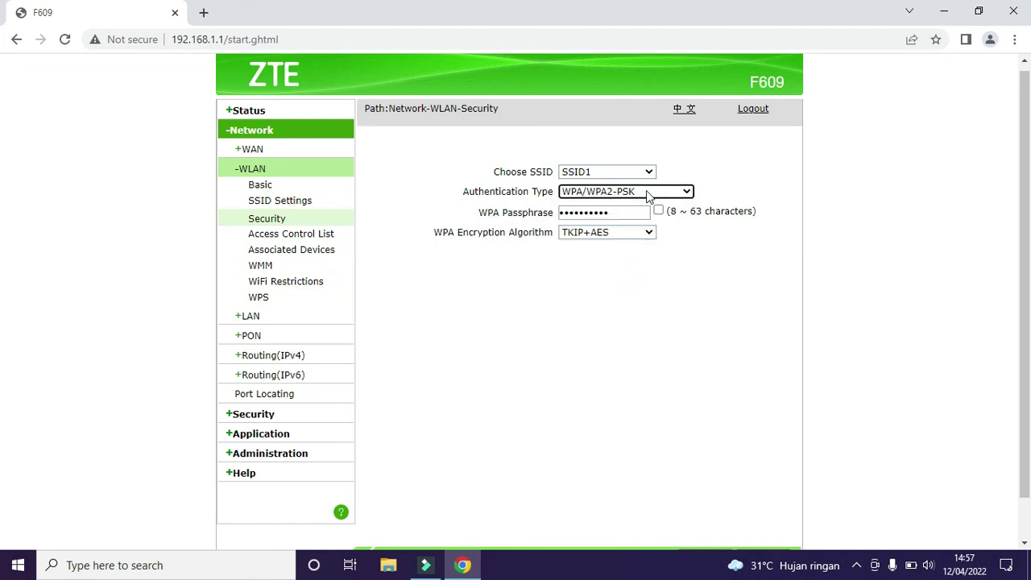
pyautogui.click(658, 211)
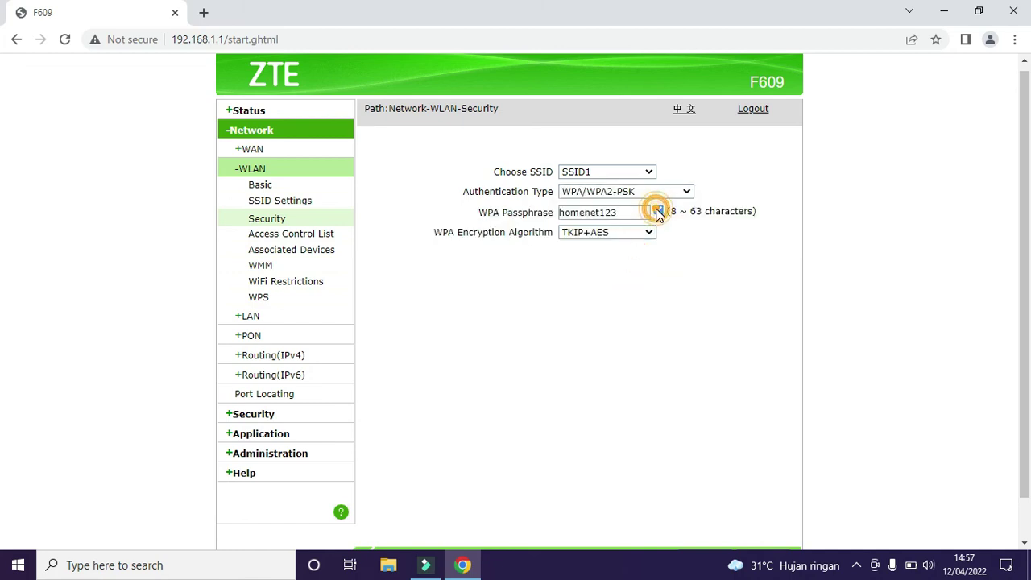
pyautogui.click(658, 210)
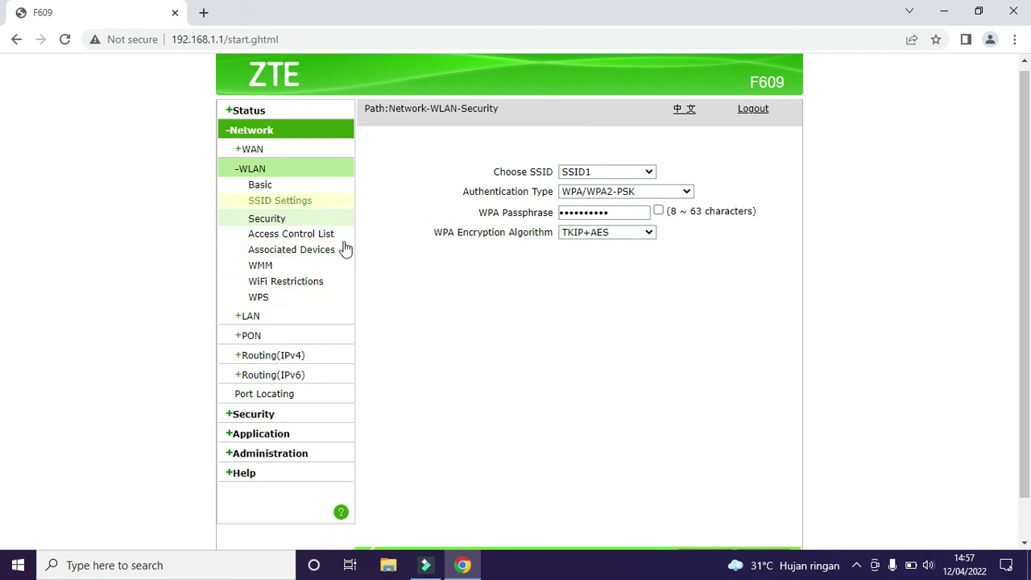
# Step: Set WPS Mode to Disabled under WLAN > WPS, then go to the WAN Connection page
pyautogui.click(274, 298)
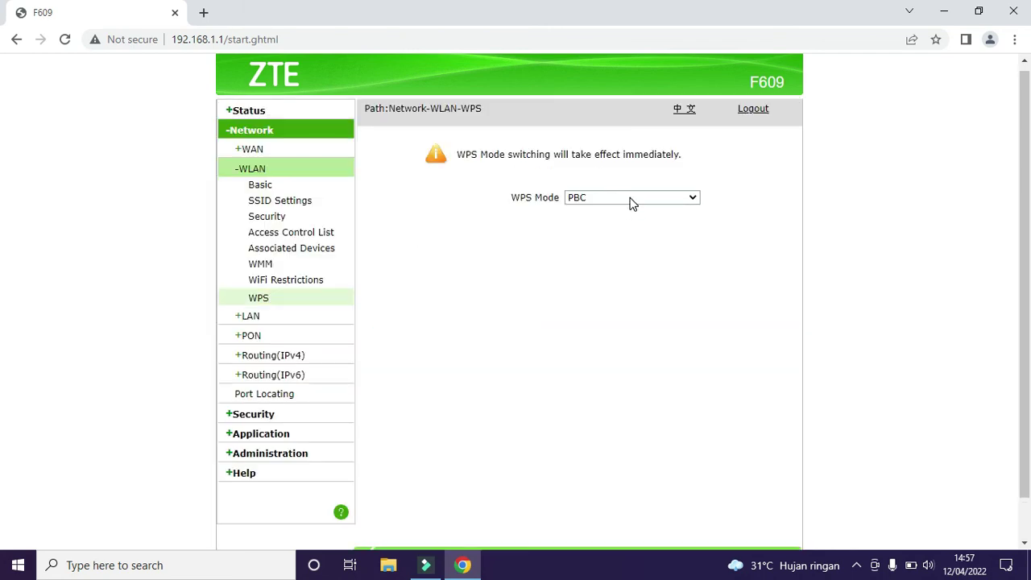
pyautogui.click(629, 200)
pyautogui.click(622, 209)
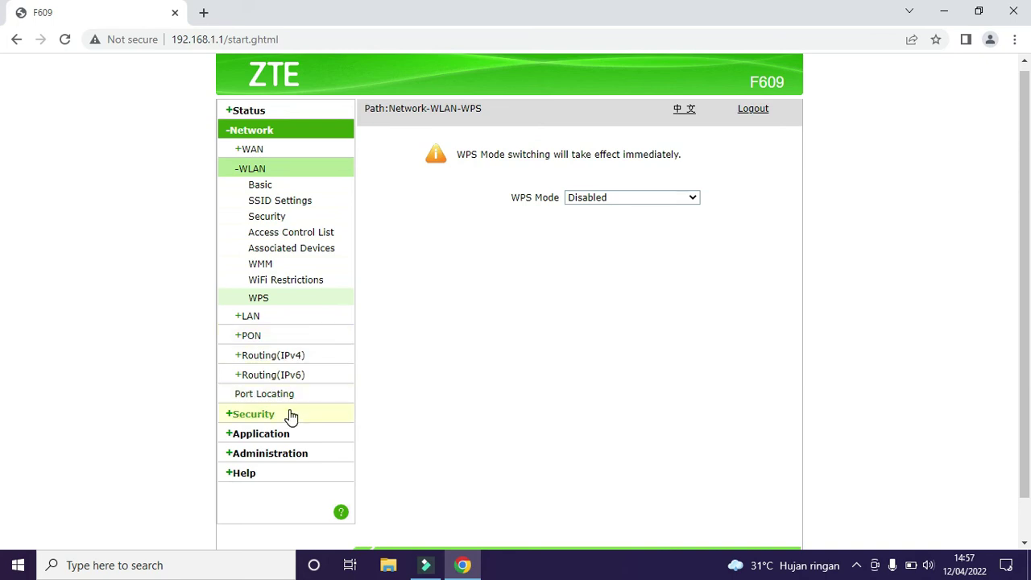
pyautogui.click(264, 151)
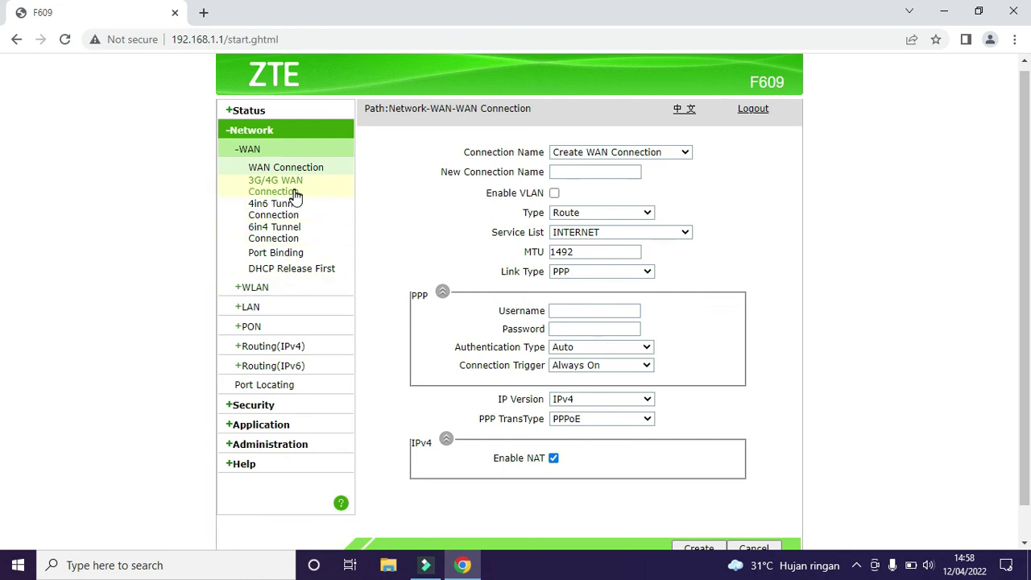
# Step: Uncheck Enable DHCP Server, tick Assign IspDNS on LAN > DHCP Server, and submit
pyautogui.click(254, 307)
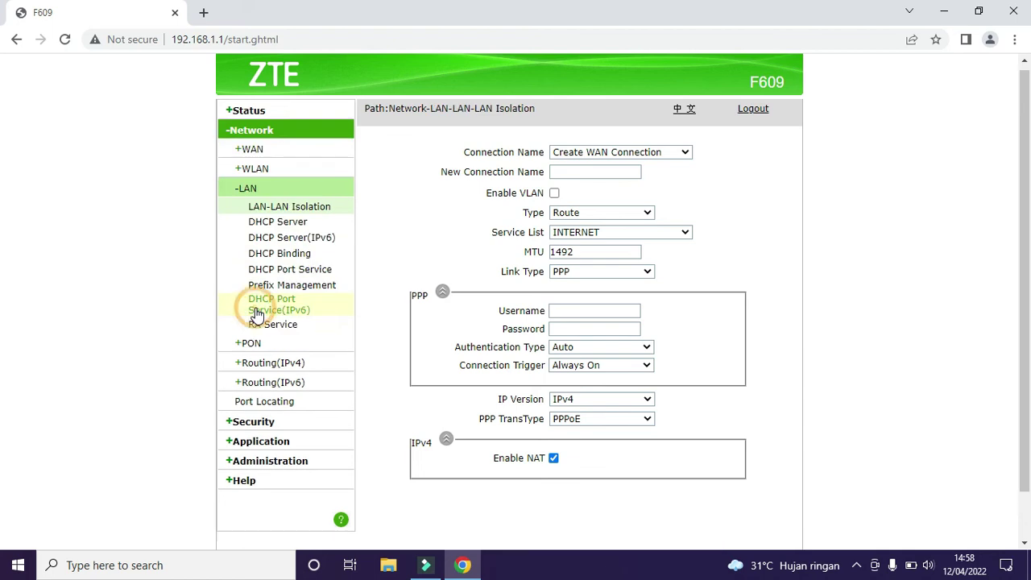
pyautogui.click(291, 222)
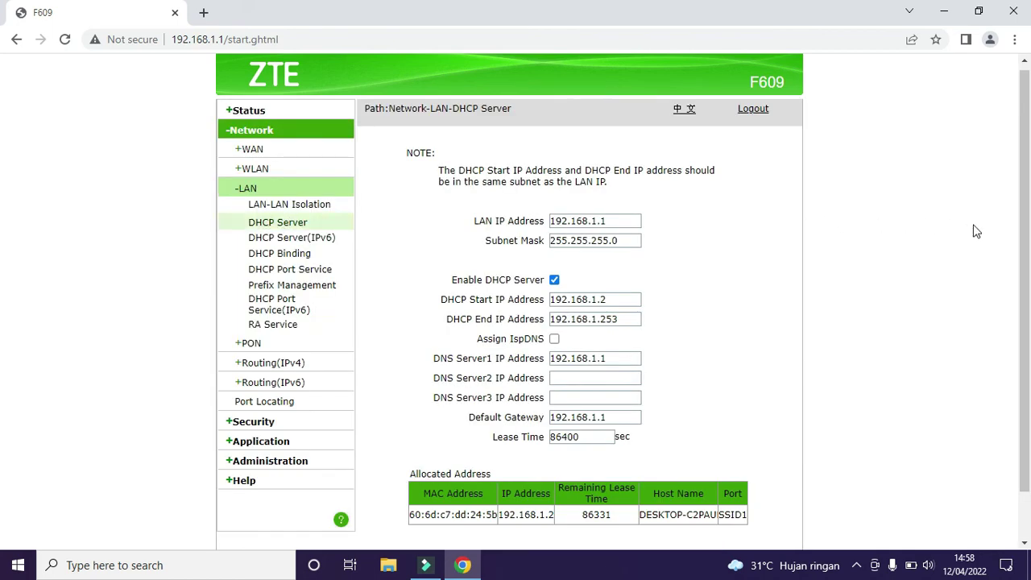
pyautogui.scroll(-1, 1020, 225)
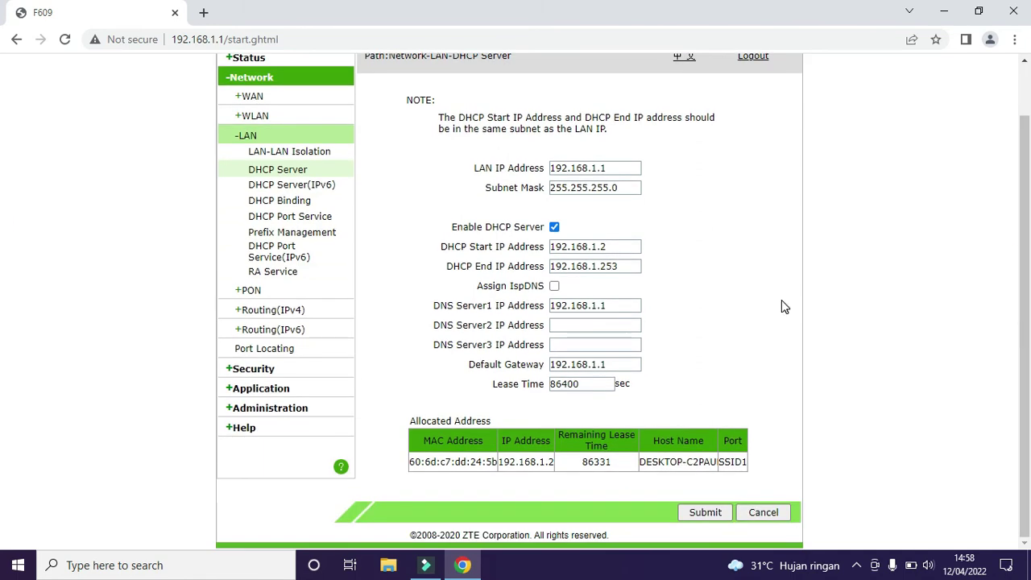
pyautogui.click(555, 227)
pyautogui.click(554, 287)
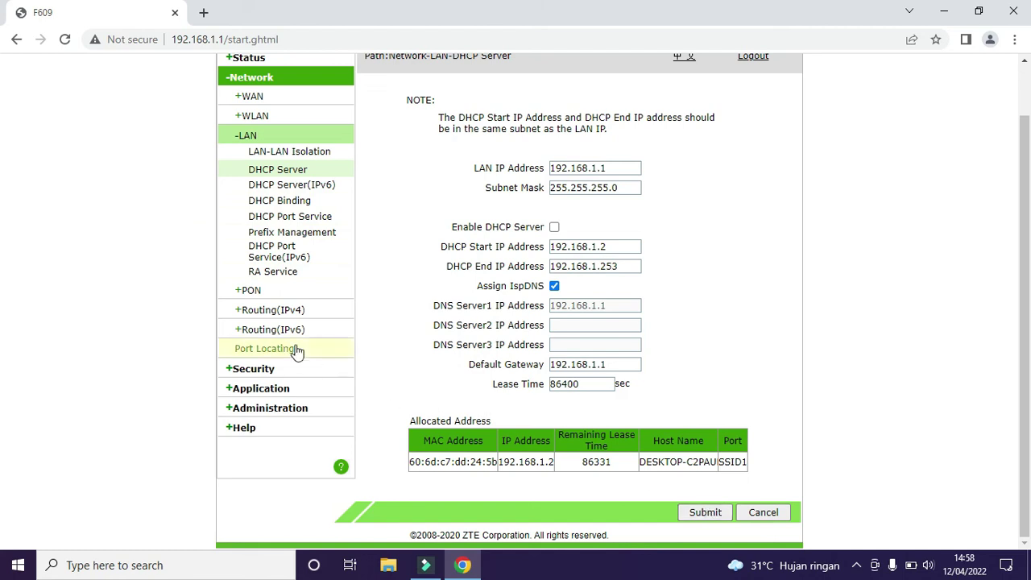
pyautogui.click(696, 513)
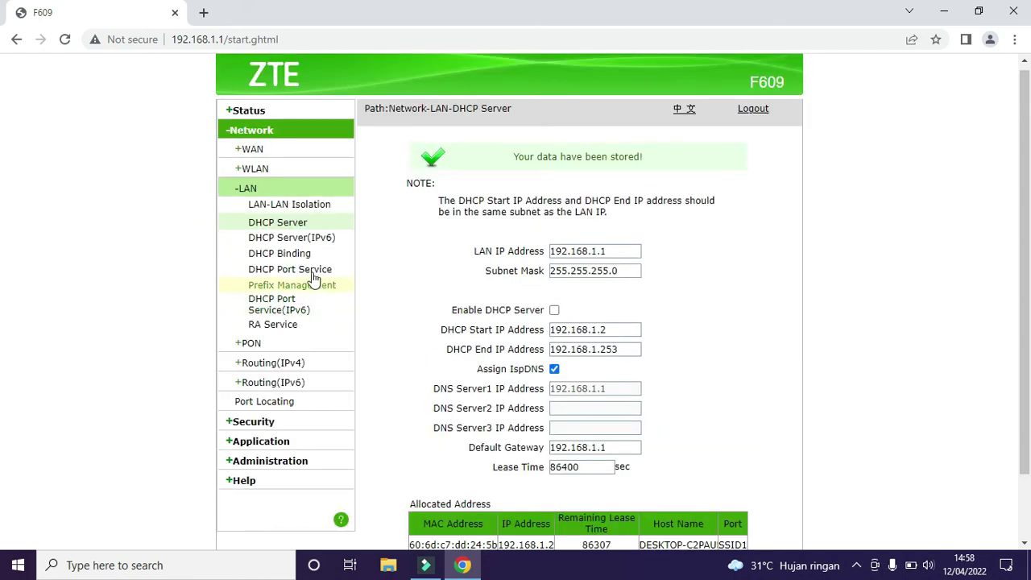
# Step: Submit the LAN DHCP Port Service page with LAN1 Dhcp Mode left at Default
pyautogui.click(306, 269)
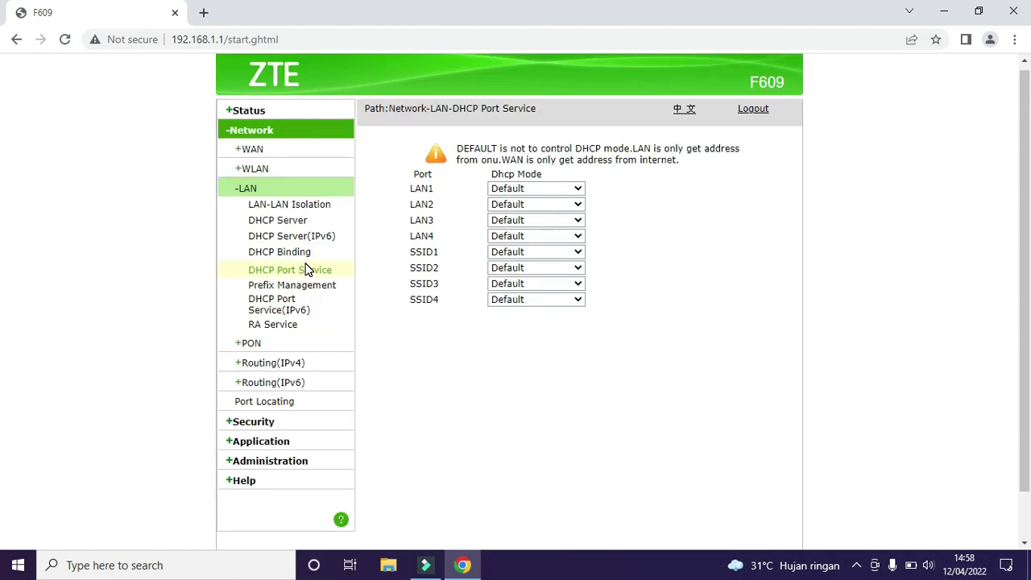
pyautogui.click(538, 188)
pyautogui.click(538, 188)
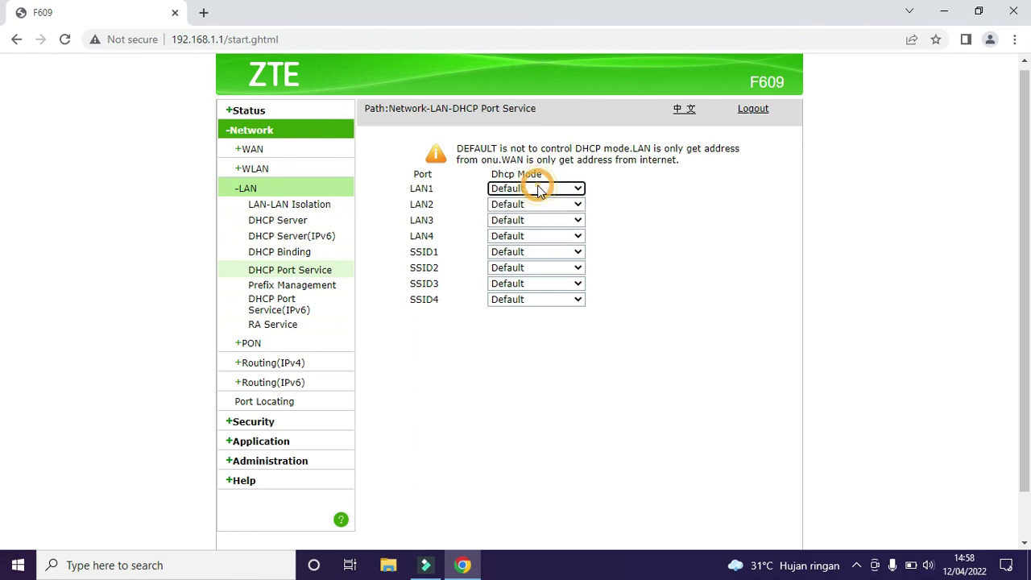
pyautogui.scroll(-1, 1027, 234)
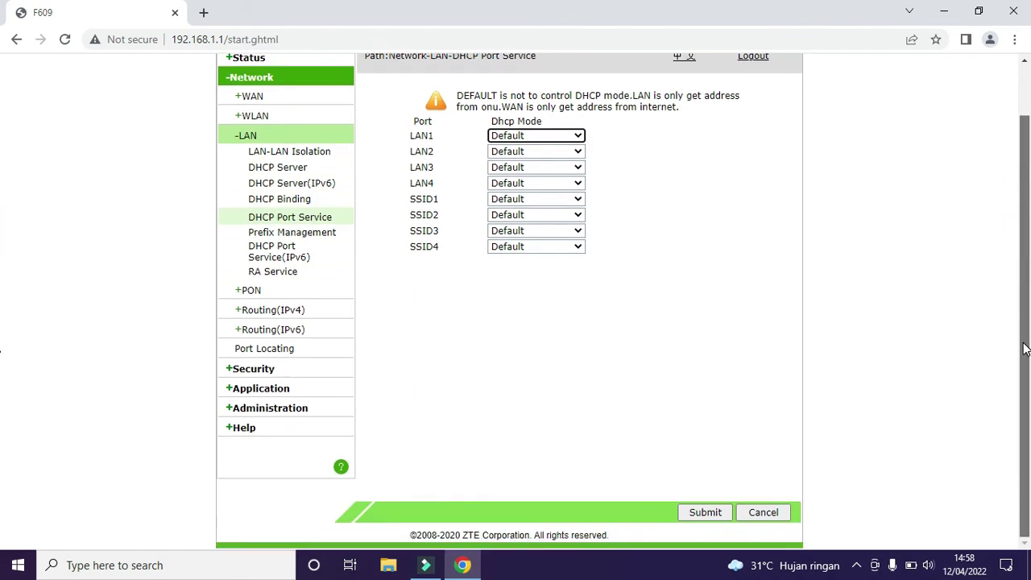
pyautogui.click(705, 513)
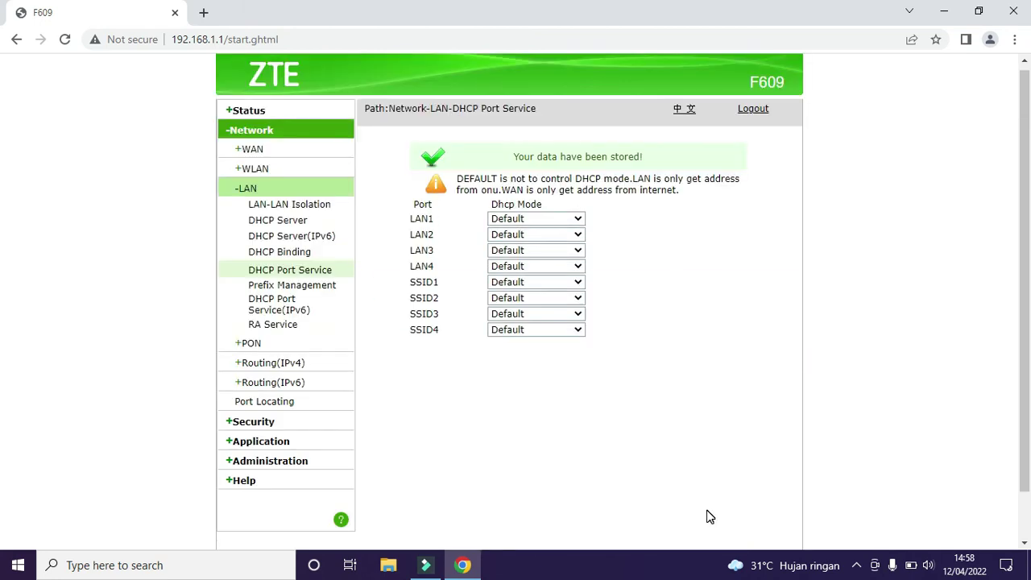
pyautogui.click(857, 565)
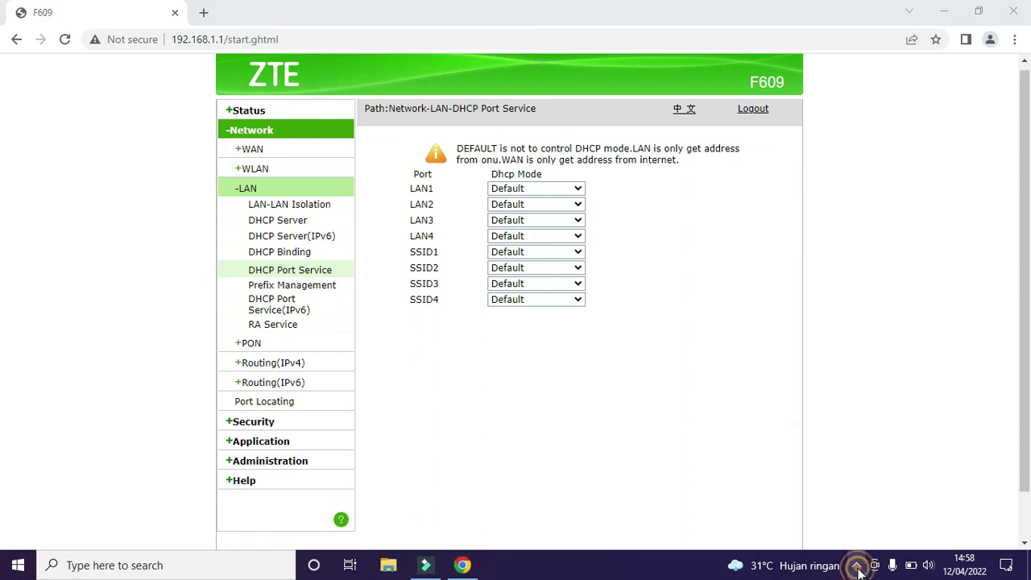
pyautogui.click(812, 536)
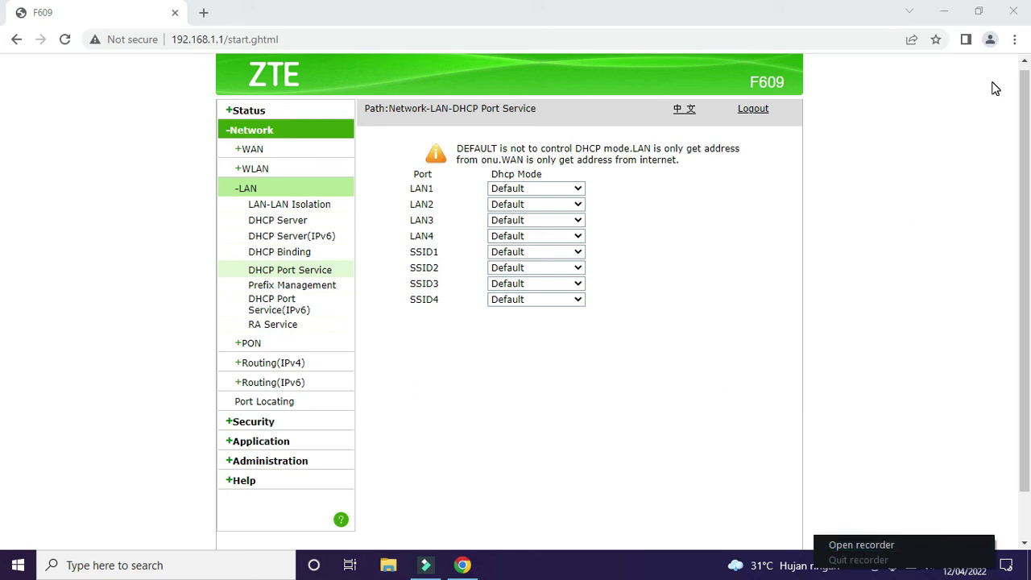
# Step: Disconnect the PC from alwinet in the Wi-Fi flyout, then reconnect to it
pyautogui.click(944, 11)
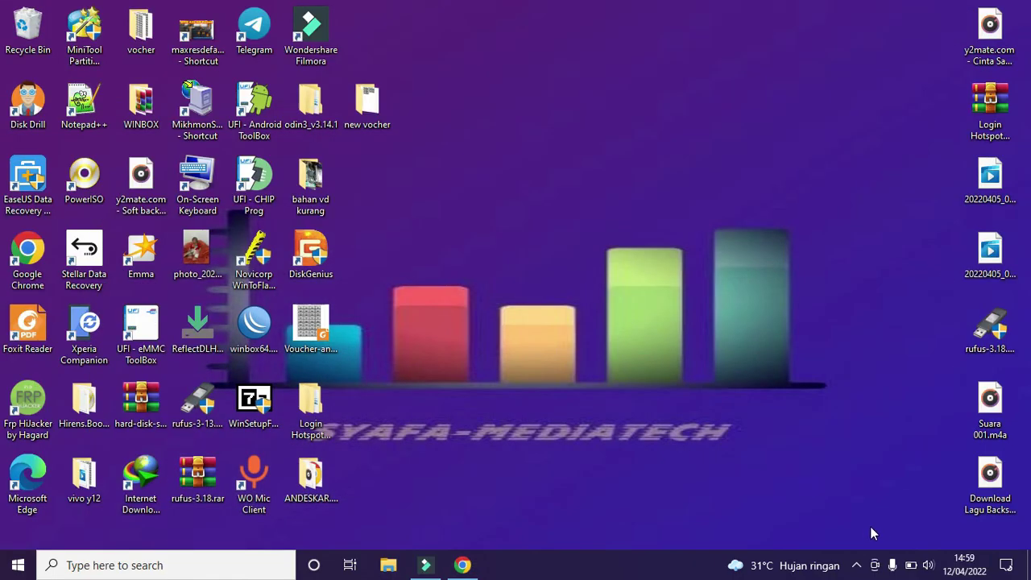
pyautogui.click(857, 565)
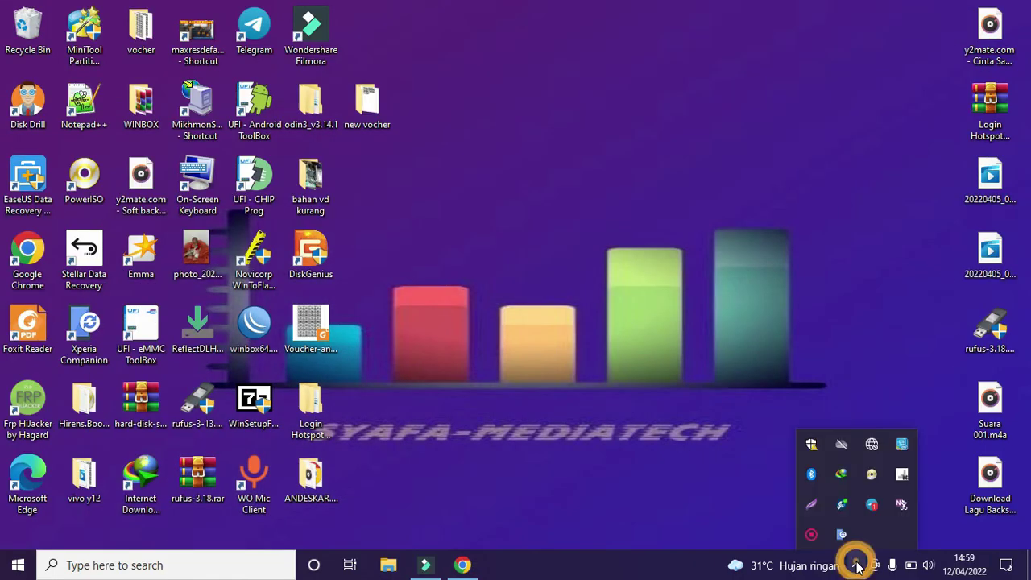
pyautogui.click(869, 451)
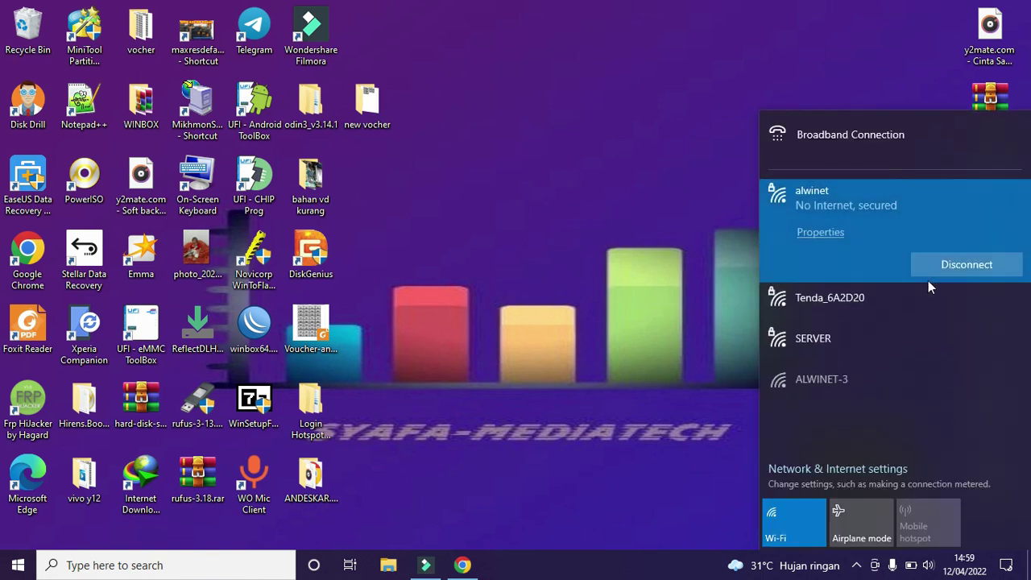
pyautogui.click(948, 265)
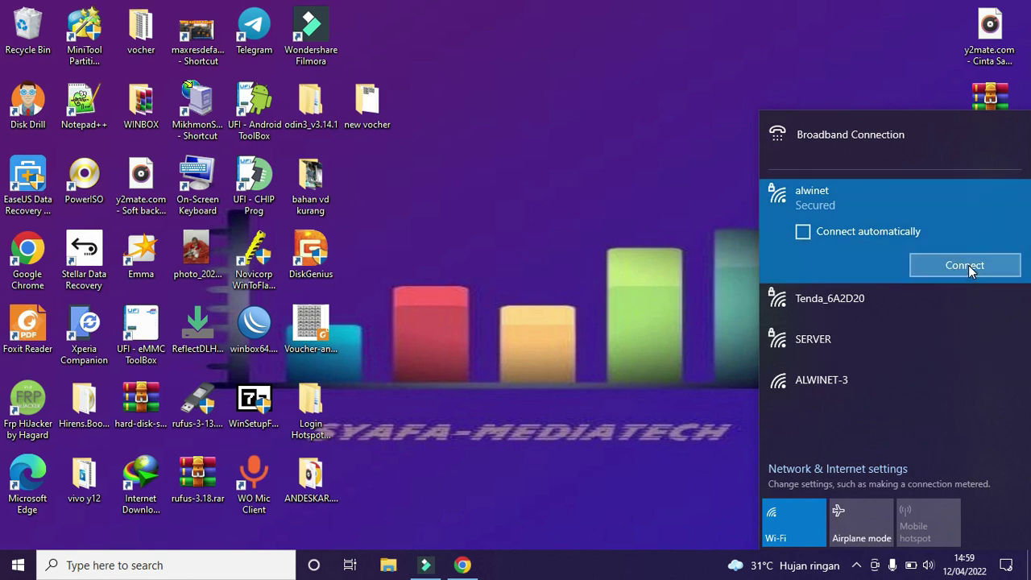
pyautogui.click(969, 265)
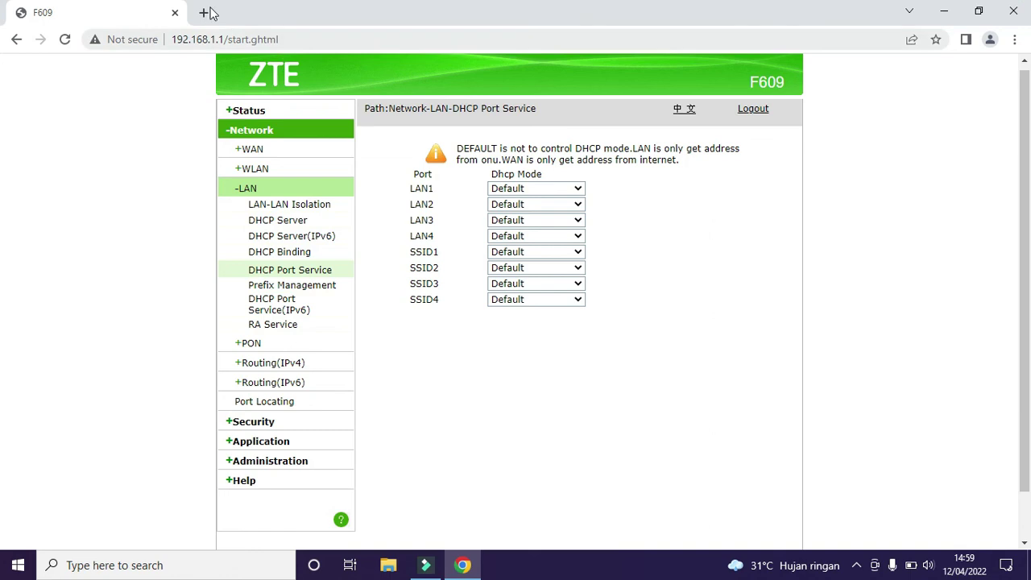
# Step: Open the YouTube website in a new tab through a Google search for youtube
pyautogui.click(204, 13)
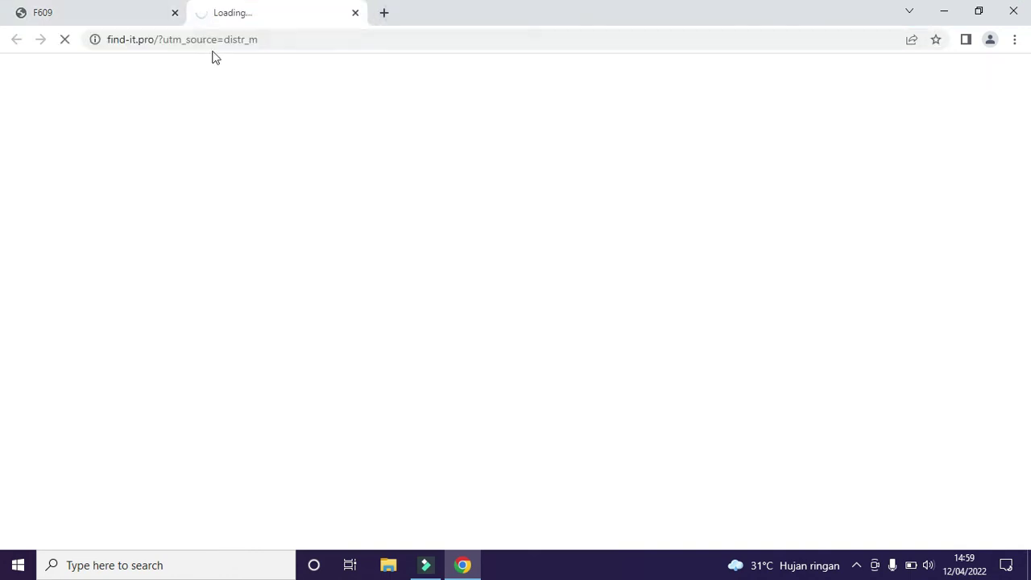
pyautogui.click(274, 40)
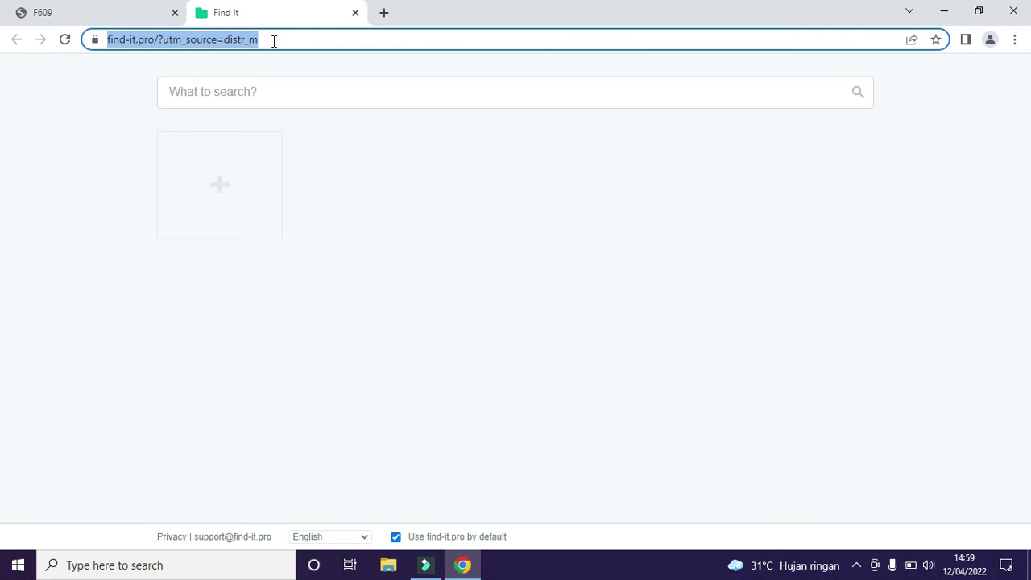
pyautogui.write('y')
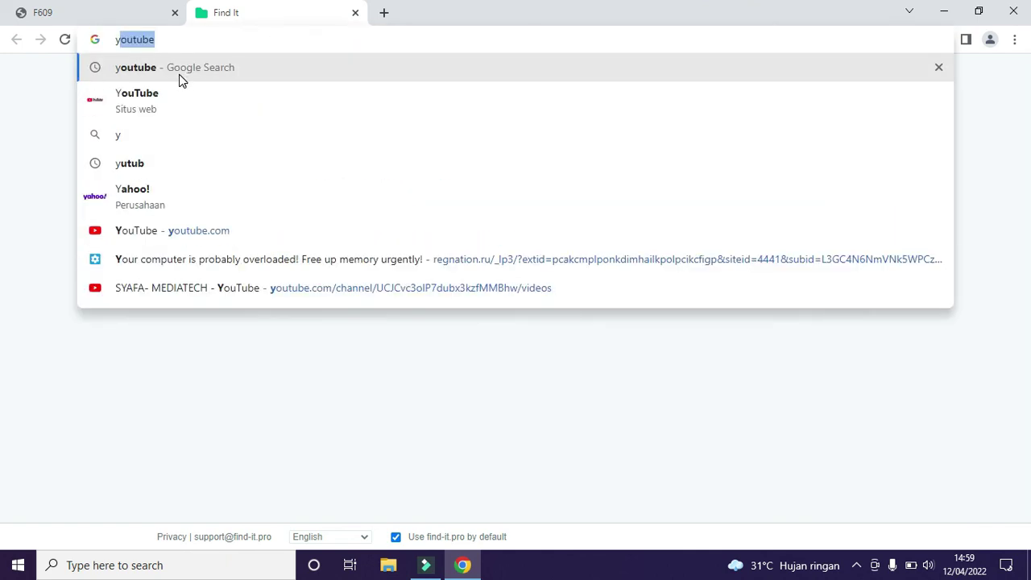
pyautogui.click(179, 74)
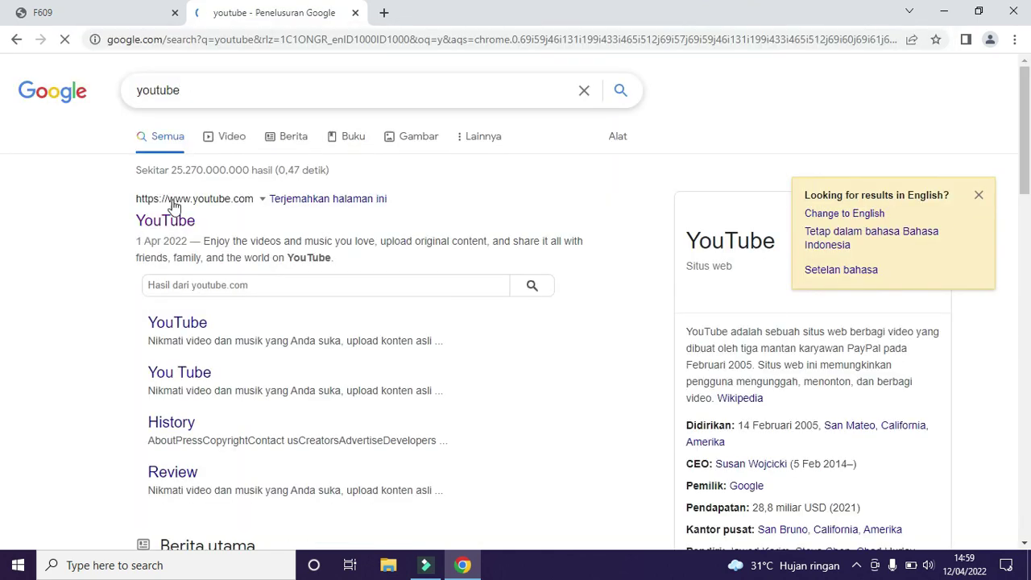
pyautogui.click(165, 224)
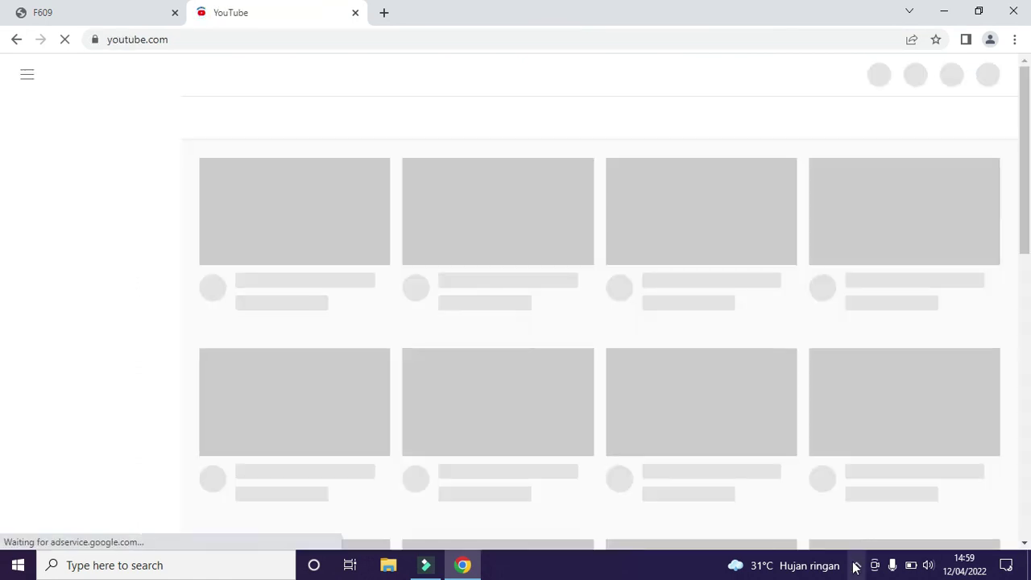
# Step: Confirm alwinet reports Connected, secured, and scroll the loaded YouTube home page
pyautogui.click(856, 566)
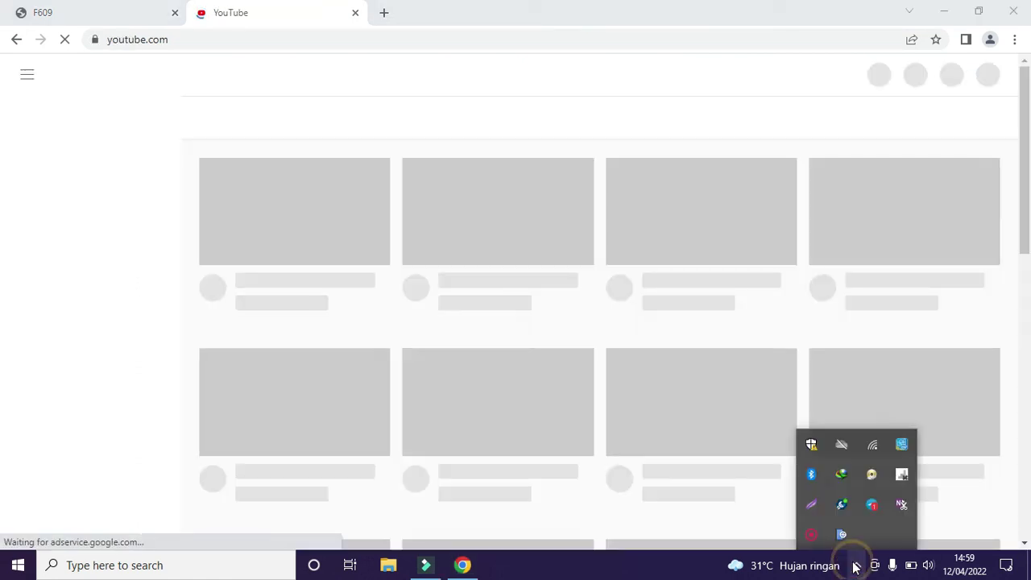
pyautogui.click(878, 444)
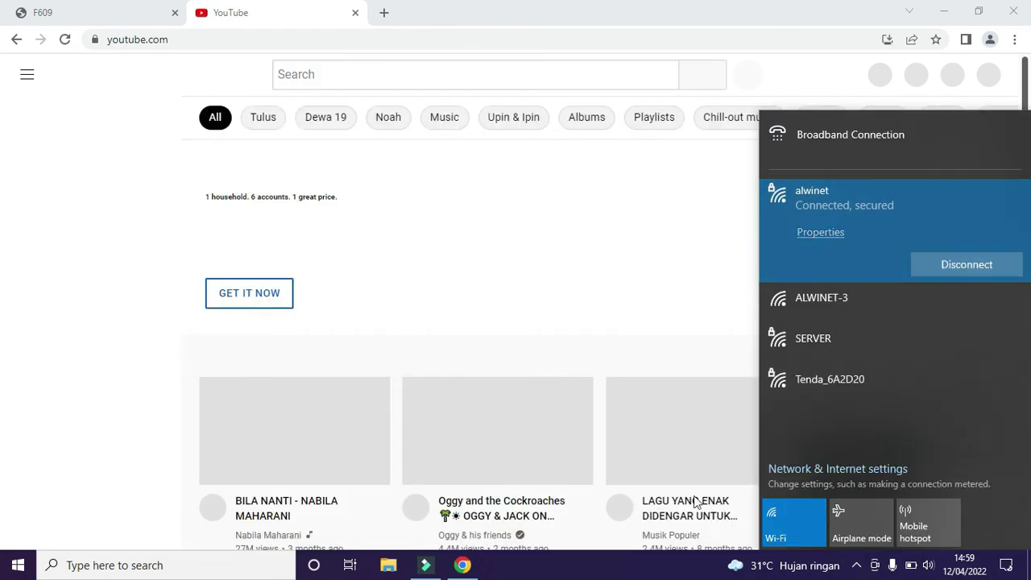
pyautogui.click(649, 564)
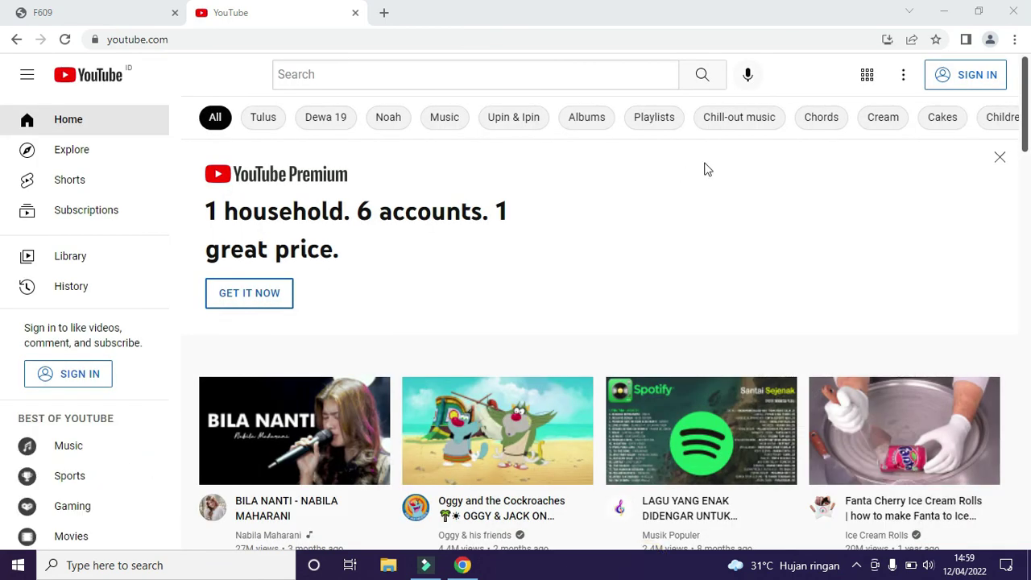
pyautogui.scroll(-3, 1021, 197)
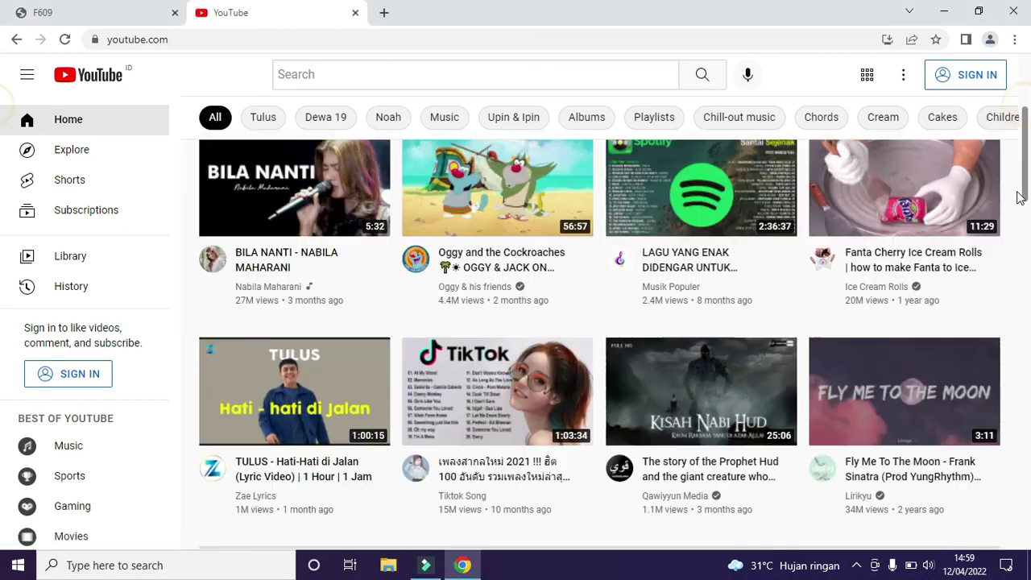
pyautogui.scroll(-3, 1017, 198)
pyautogui.scroll(2, 1018, 197)
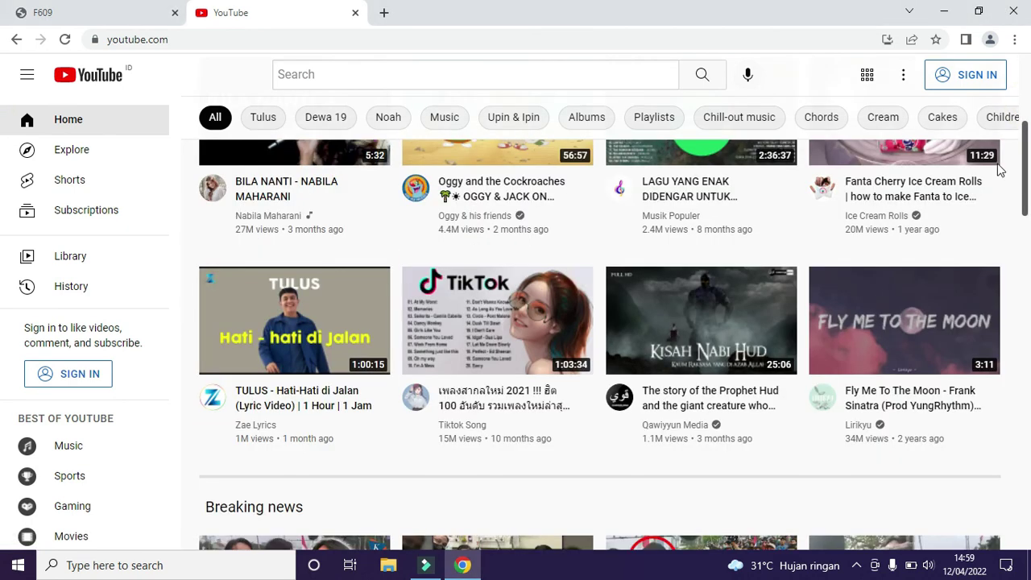
# Step: Run a Google speedtest in a new tab (22.9 Mbps down, 8.50 Mbps up), then close it
pyautogui.click(379, 12)
pyautogui.click(348, 34)
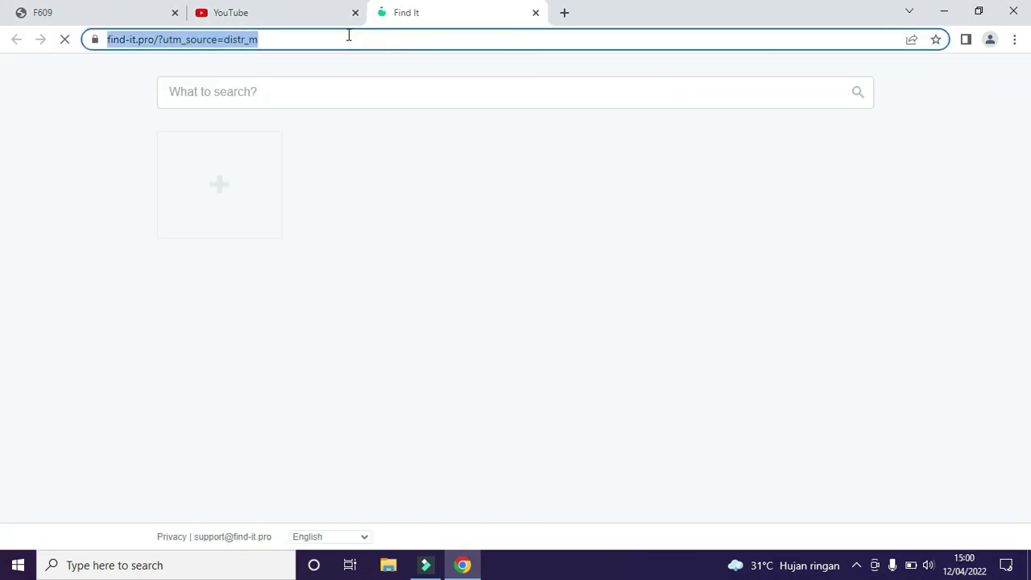
pyautogui.write('speed')
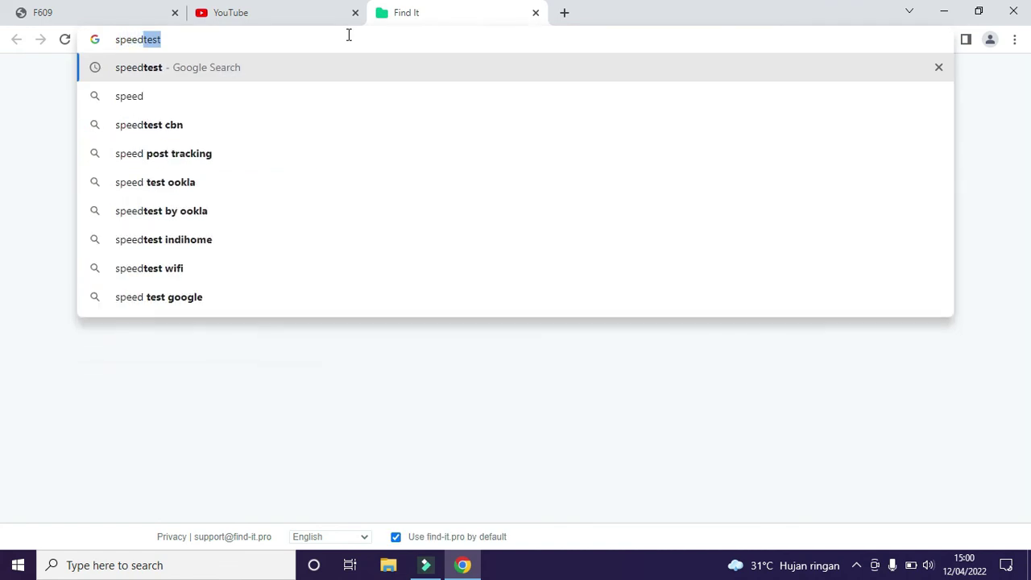
pyautogui.write('test')
pyautogui.press('Return')
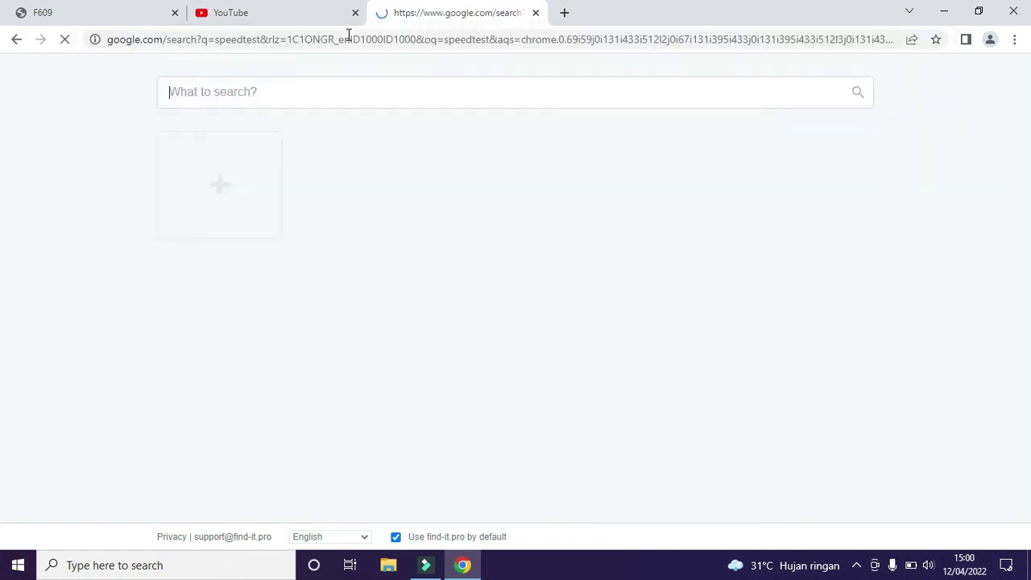
pyautogui.click(525, 408)
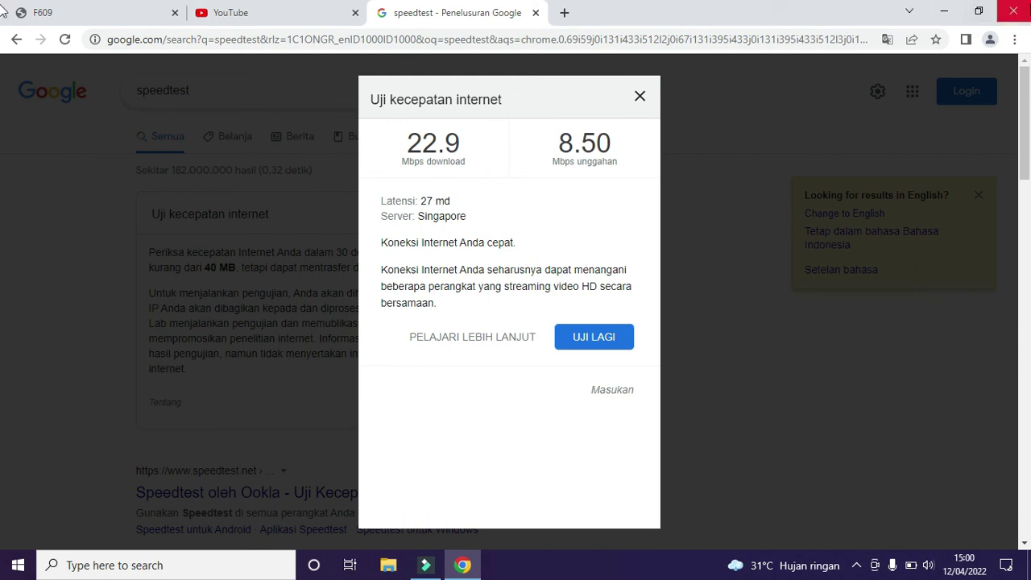
pyautogui.click(535, 13)
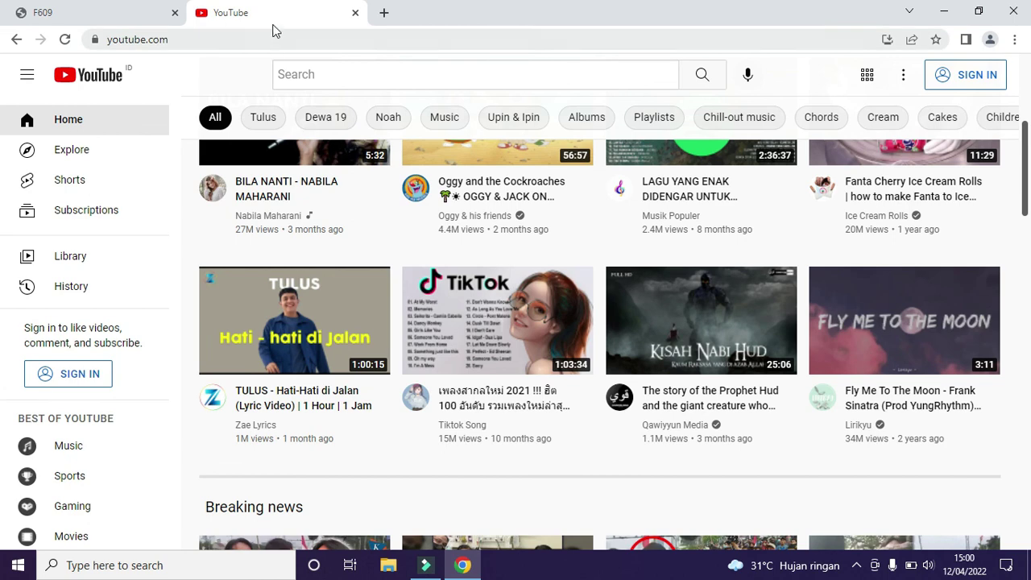
# Step: Close Chrome and pause the screen recording from the notification area
pyautogui.click(1013, 12)
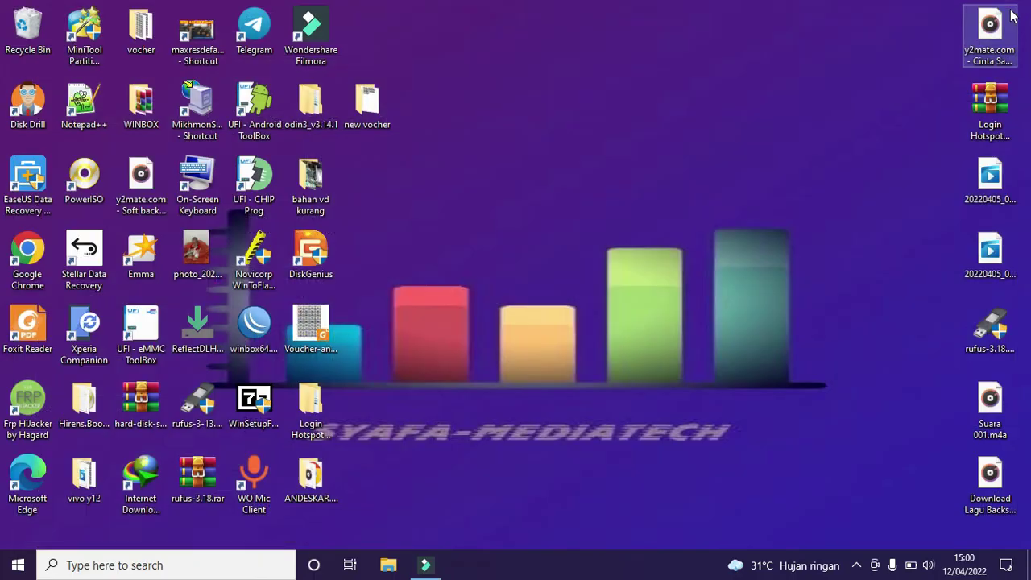
pyautogui.click(856, 564)
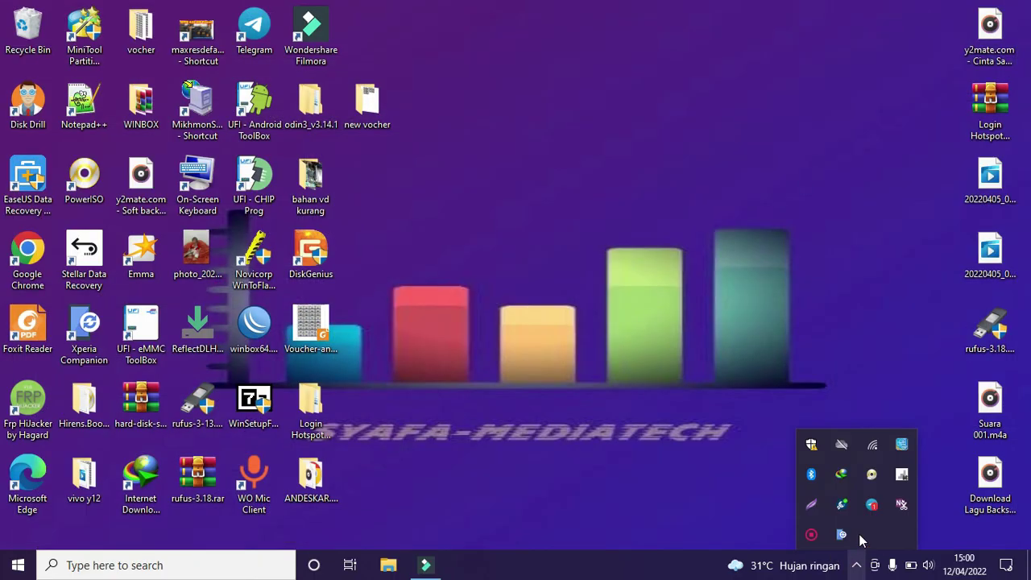
pyautogui.rightClick(810, 535)
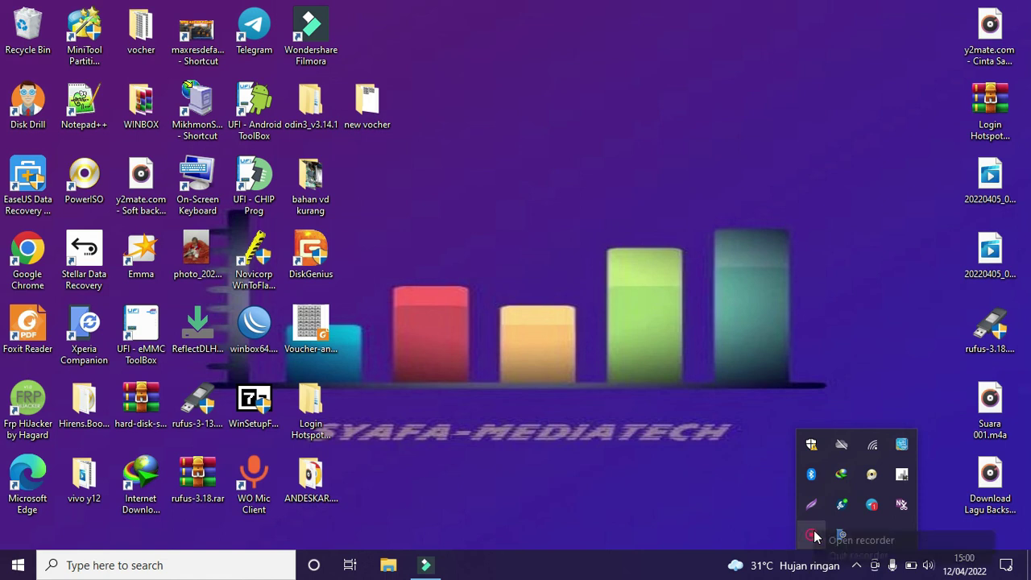
pyautogui.click(850, 544)
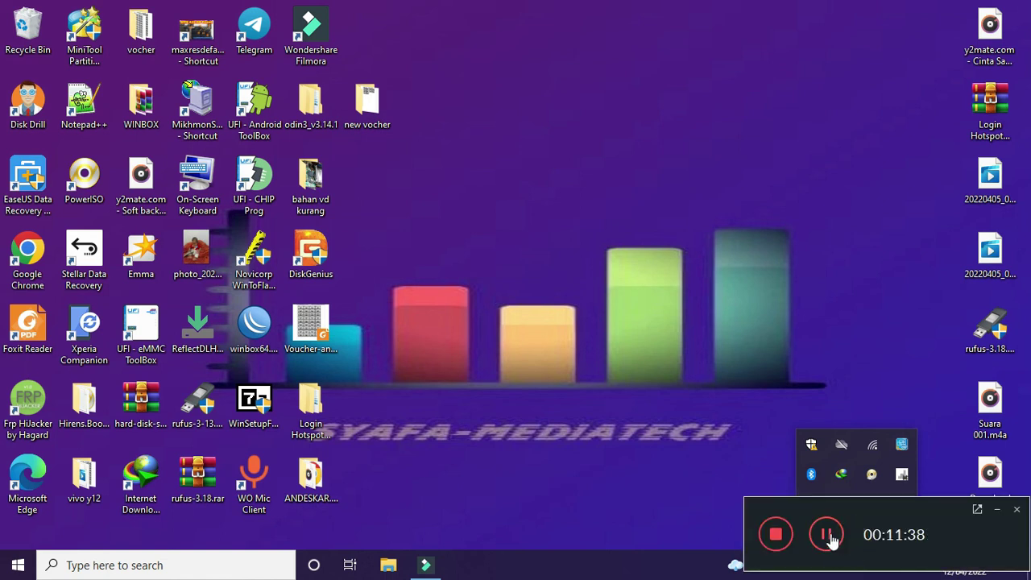
pyautogui.click(828, 536)
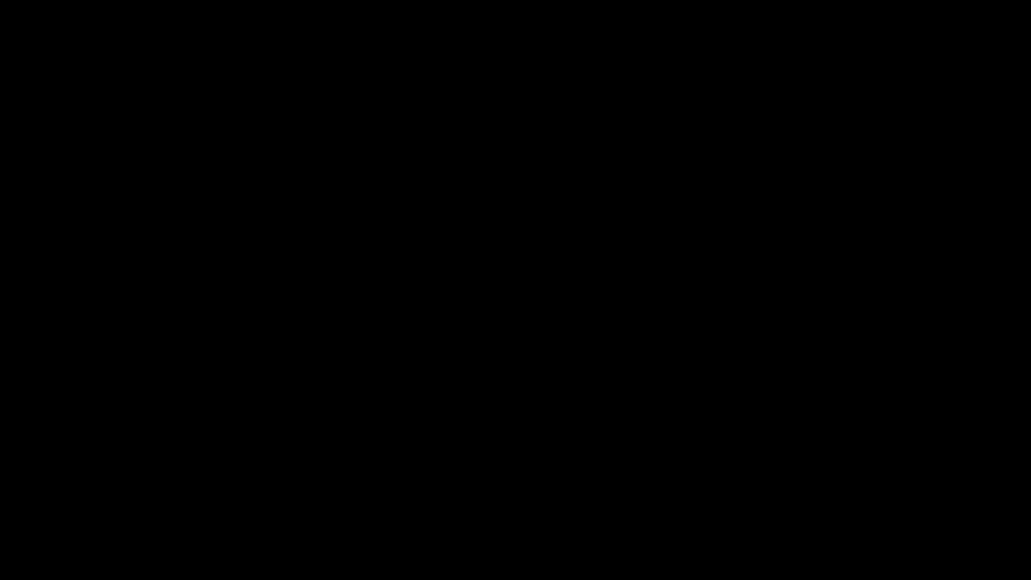